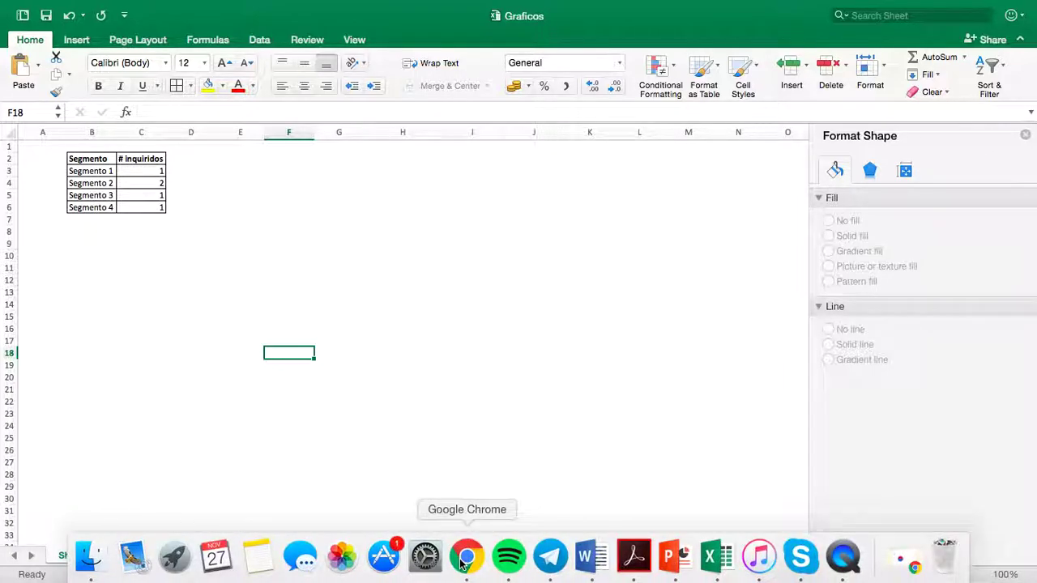
Switch to Google Chrome and examine the response pie chart for the question "Qual das seguintes situações se aproxima mais da sua?"
left_click(468, 560)
scroll(475, 332, "up", 10)
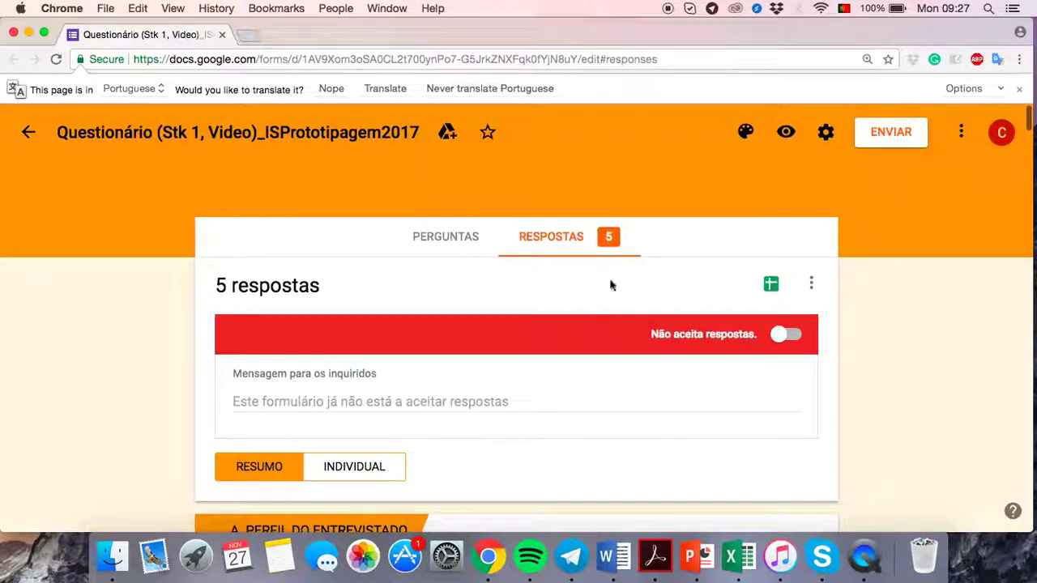
scroll(549, 262, "down", 7)
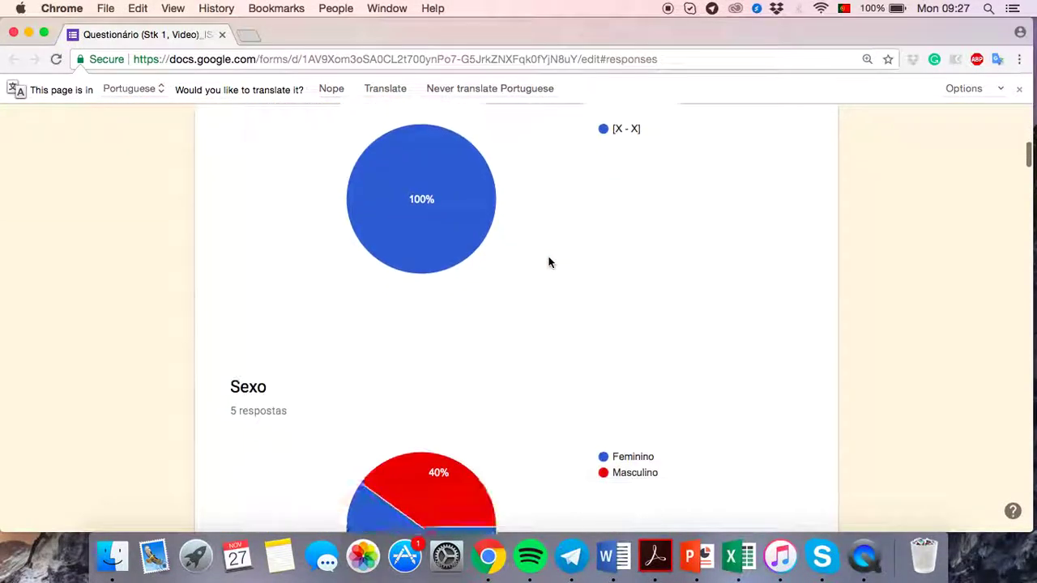
scroll(548, 262, "down", 7)
mouse_move(473, 372)
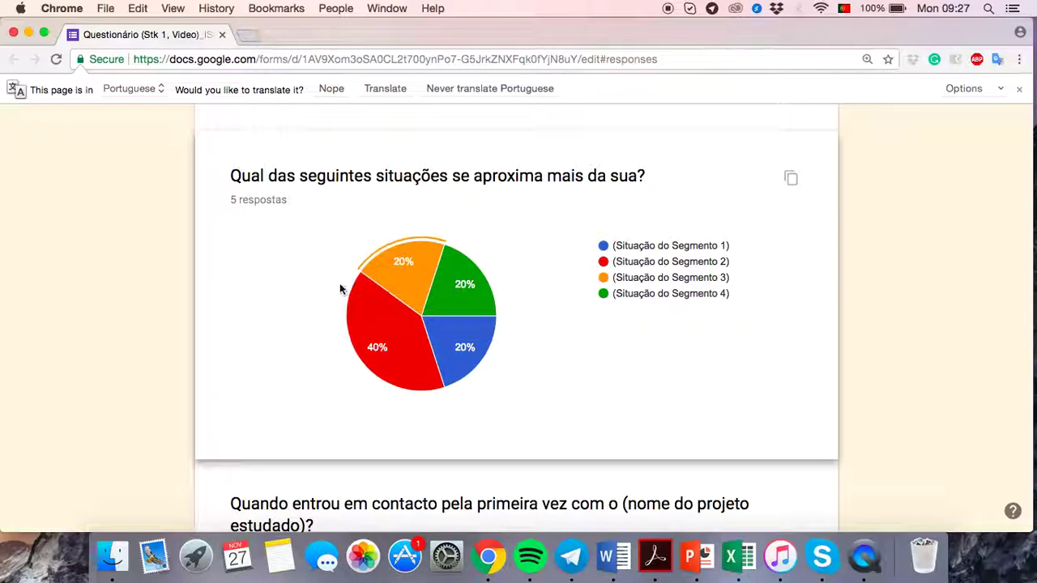
mouse_move(397, 360)
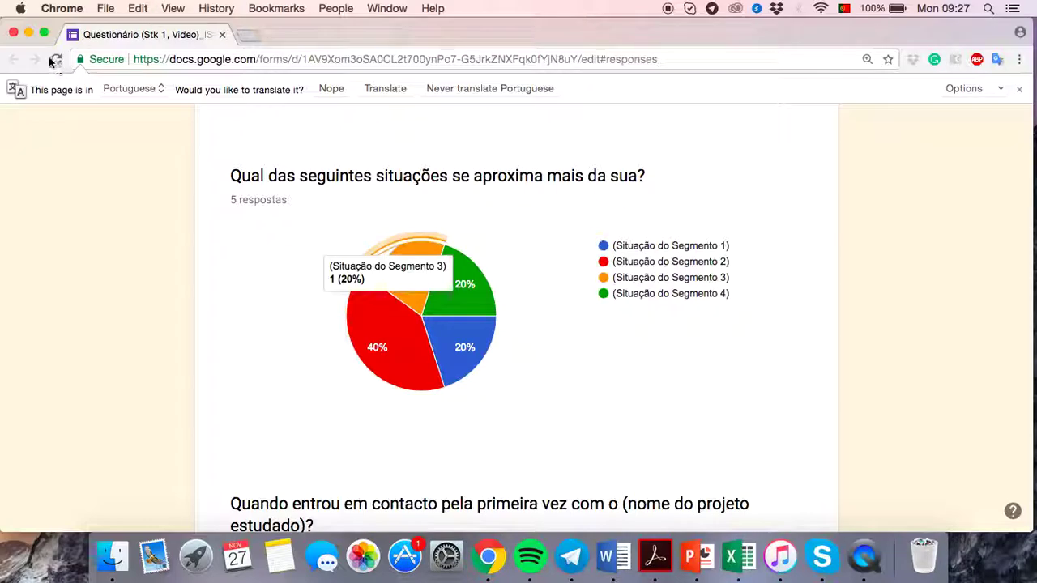
left_click(28, 33)
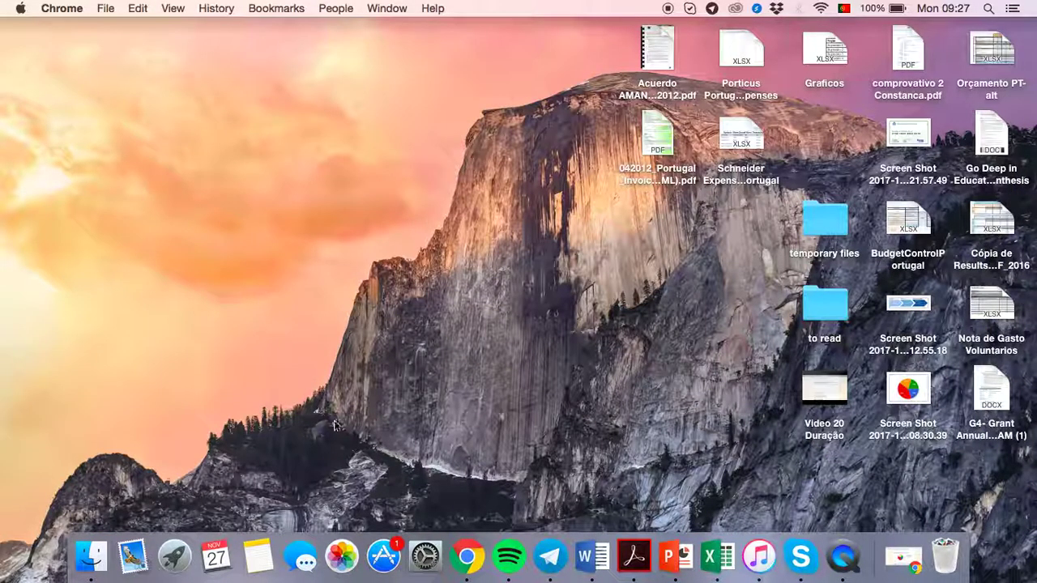
Switch to Excel and insert a basic 2-D Pie chart from the Segmento and # inquiridos table in B2:C6 on Sheet1
left_click(713, 558)
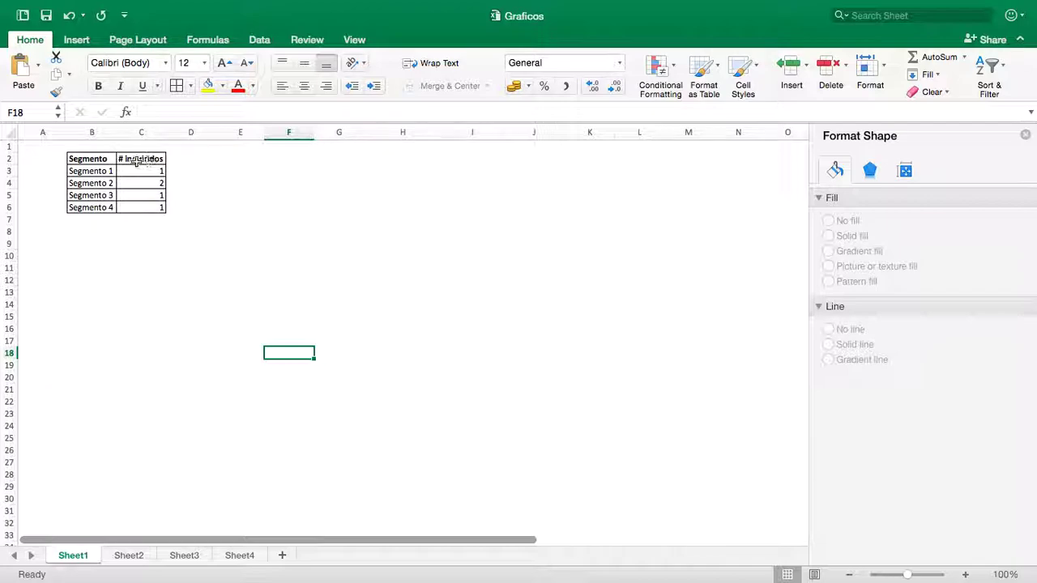
left_click(105, 163)
left_click_drag(105, 163, 123, 207)
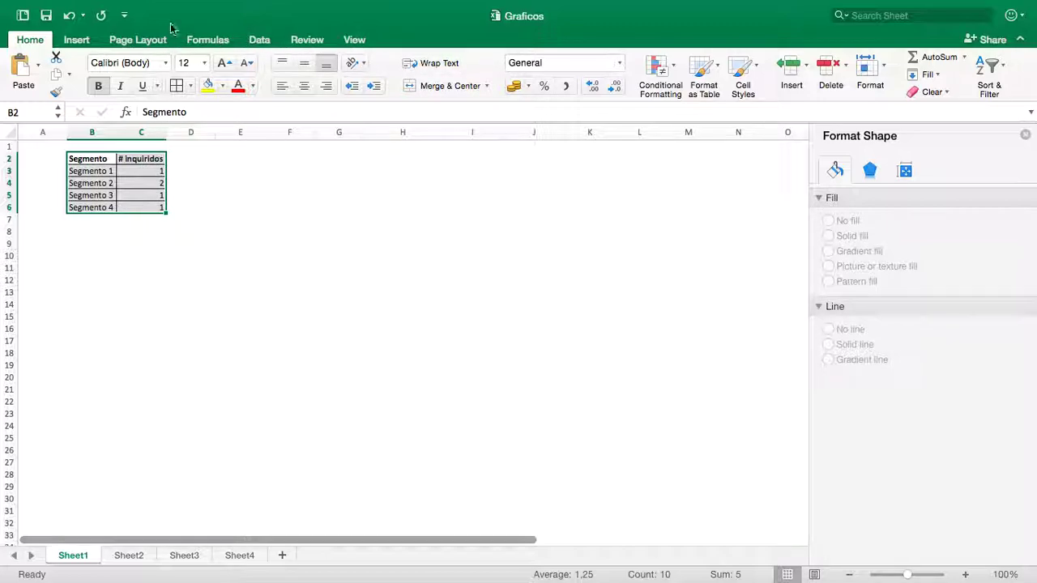
left_click(77, 41)
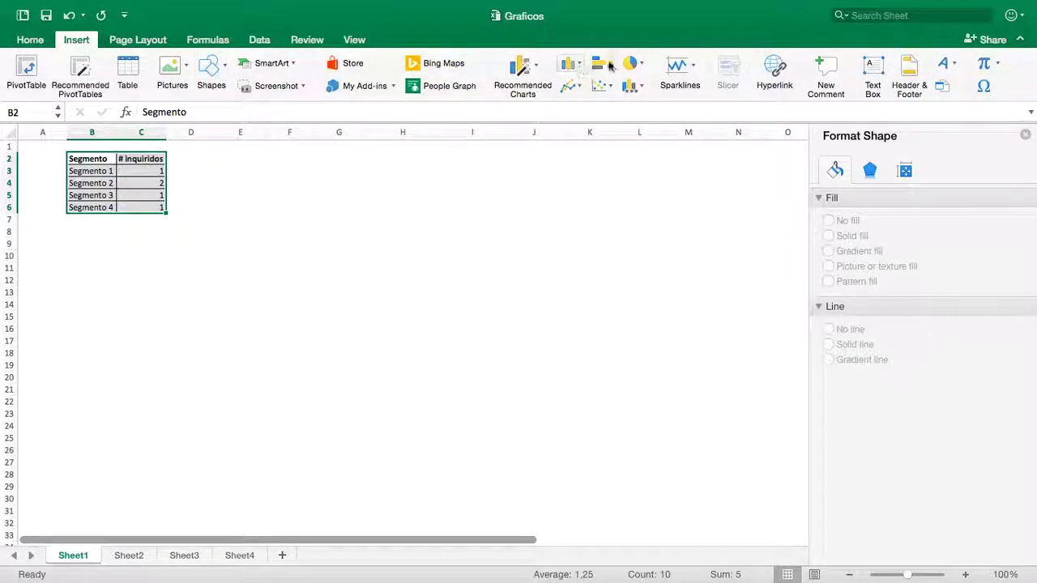
left_click(636, 63)
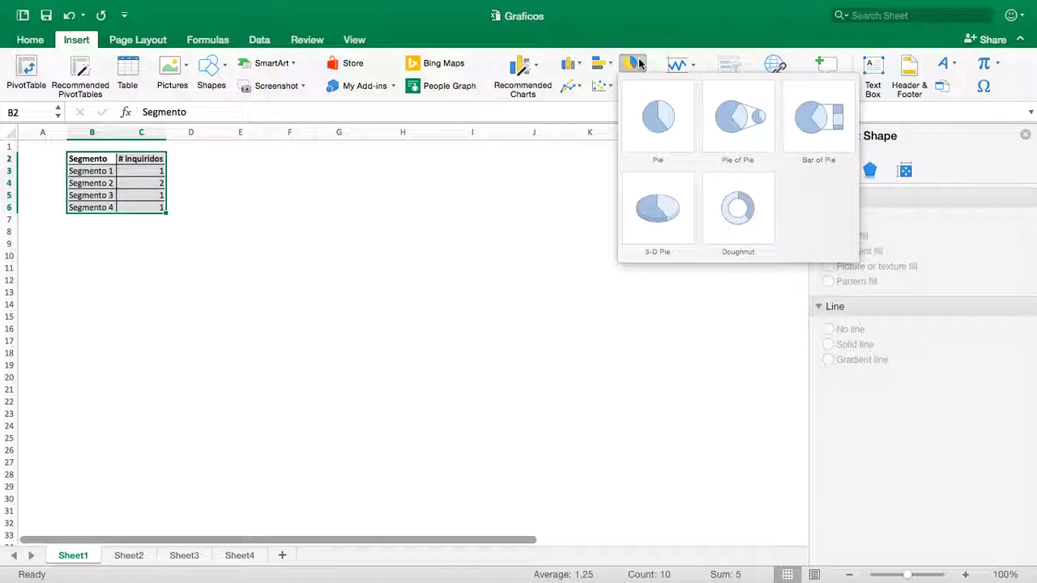
left_click(675, 120)
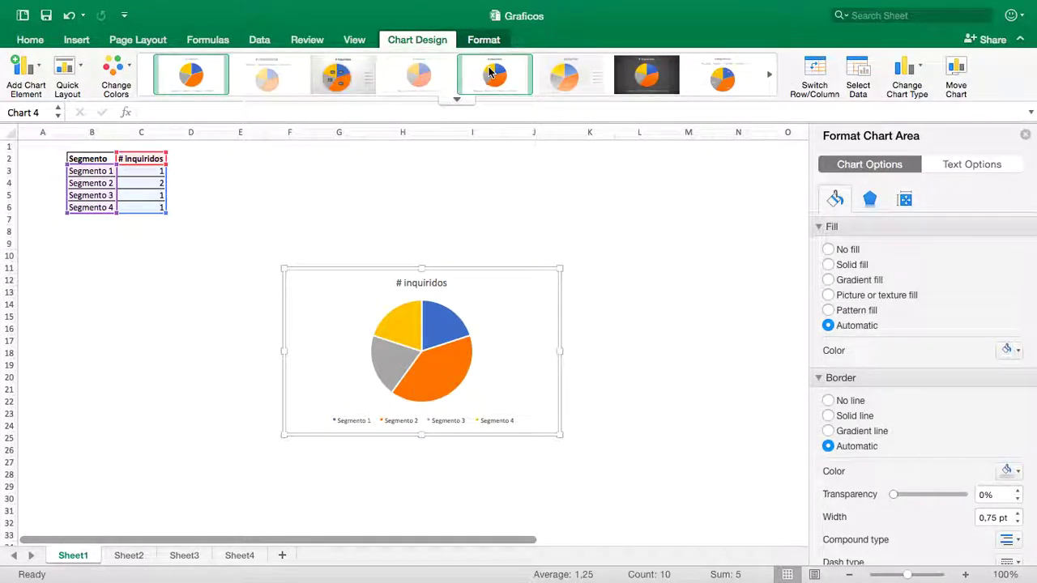
Apply the chart style with coloured category names and percentages outside the pie slices, and delete the chart title
left_click(260, 77)
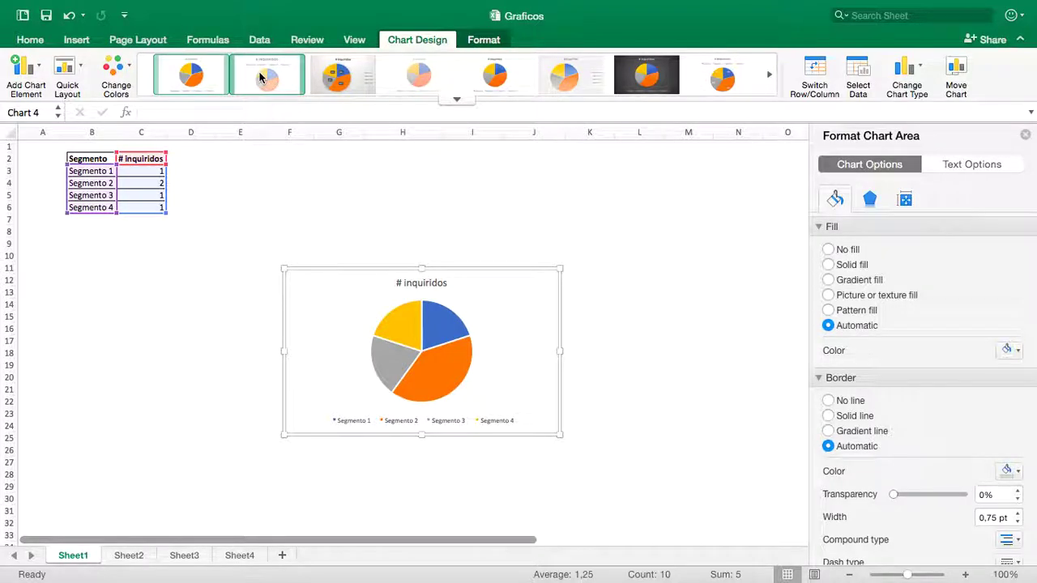
left_click(363, 87)
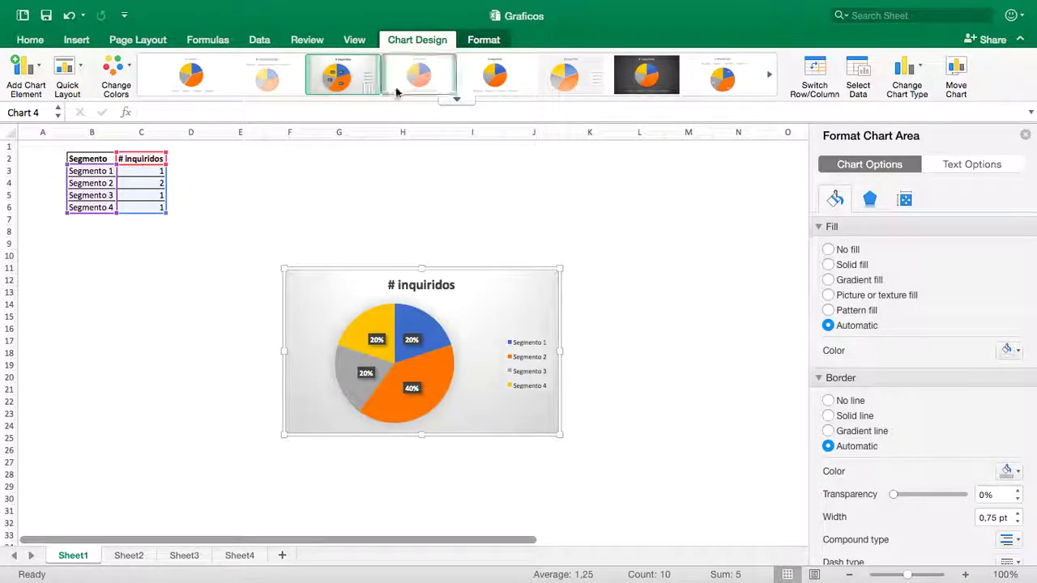
left_click(402, 91)
left_click(484, 85)
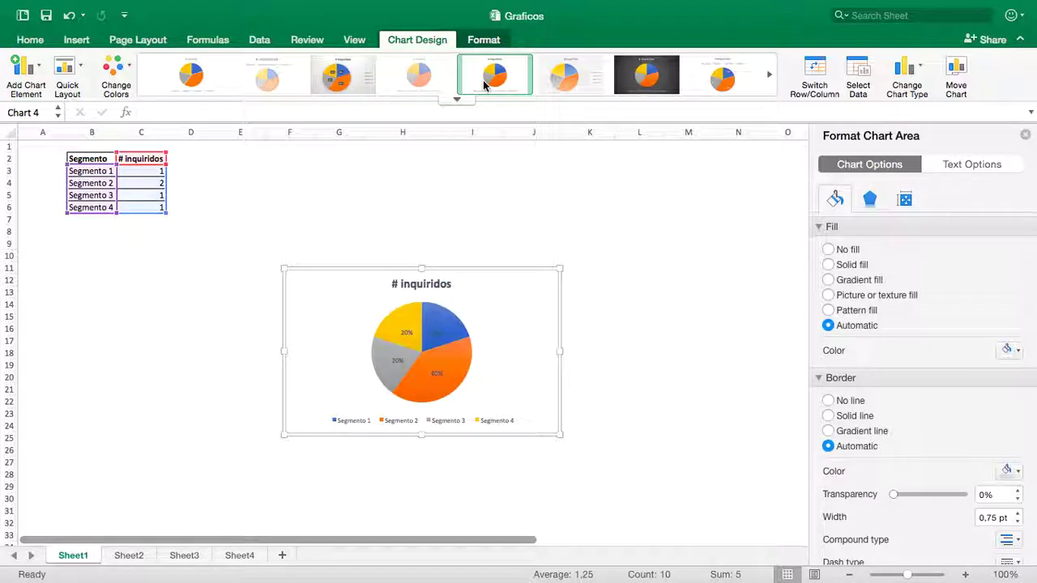
left_click(545, 85)
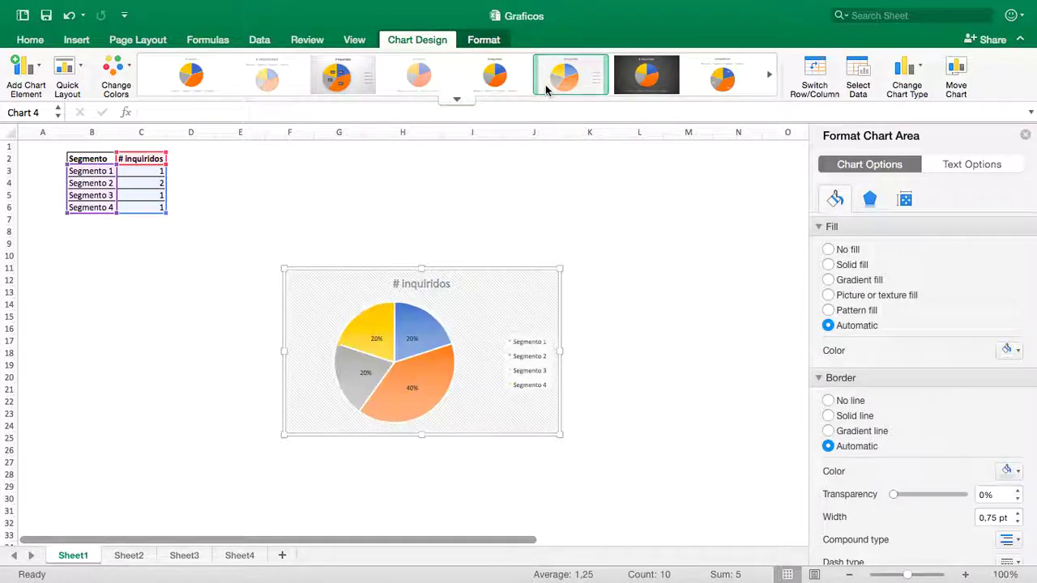
left_click(715, 85)
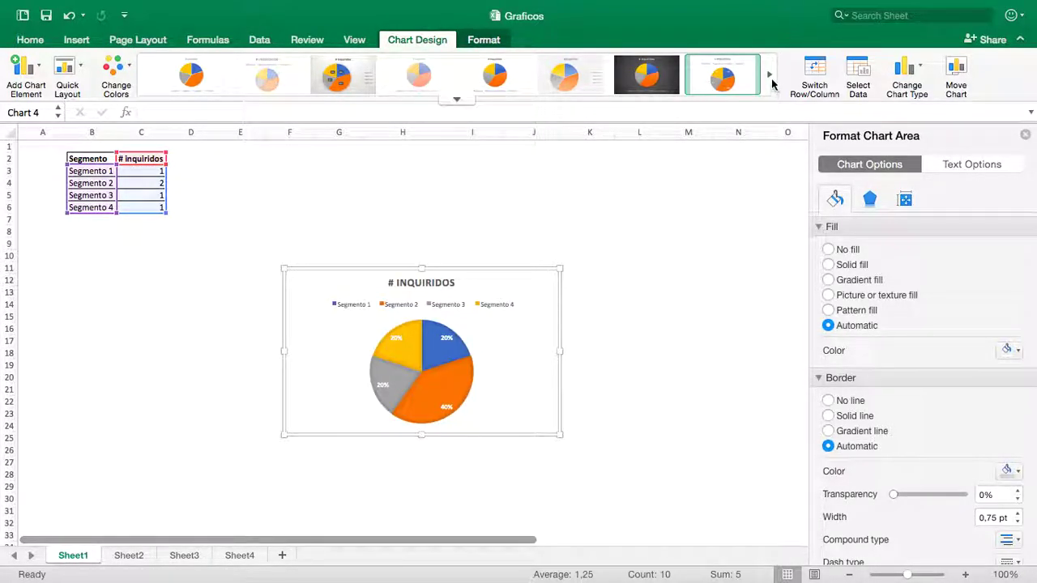
left_click(770, 75)
left_click(485, 79)
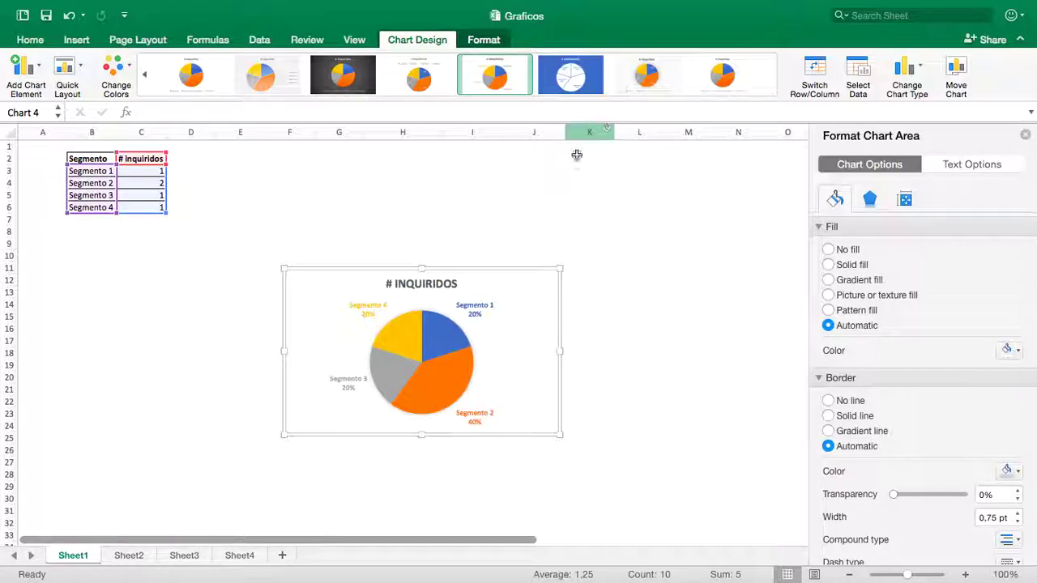
left_click(427, 286)
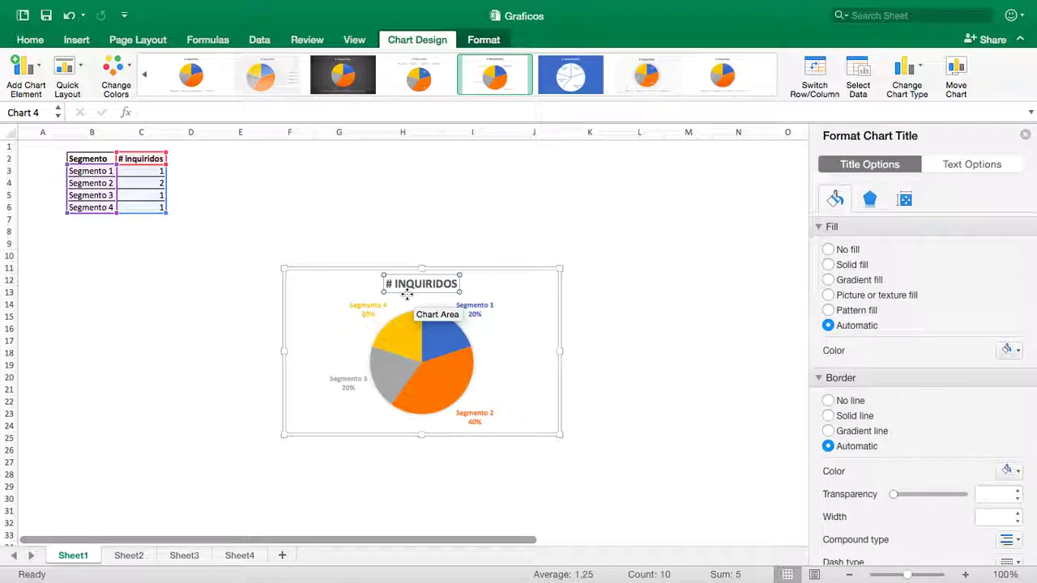
key("Delete")
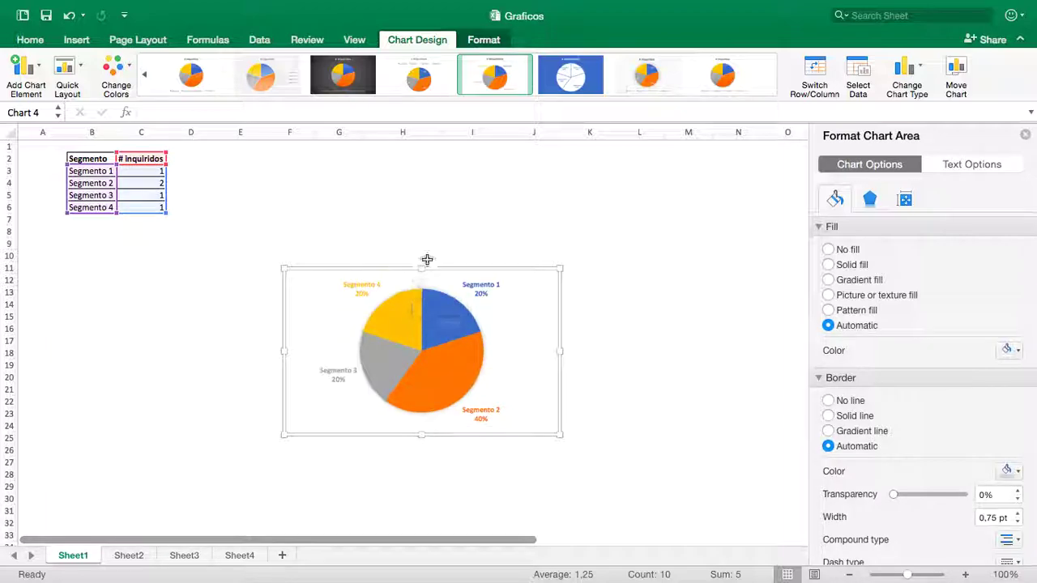
left_click(362, 288)
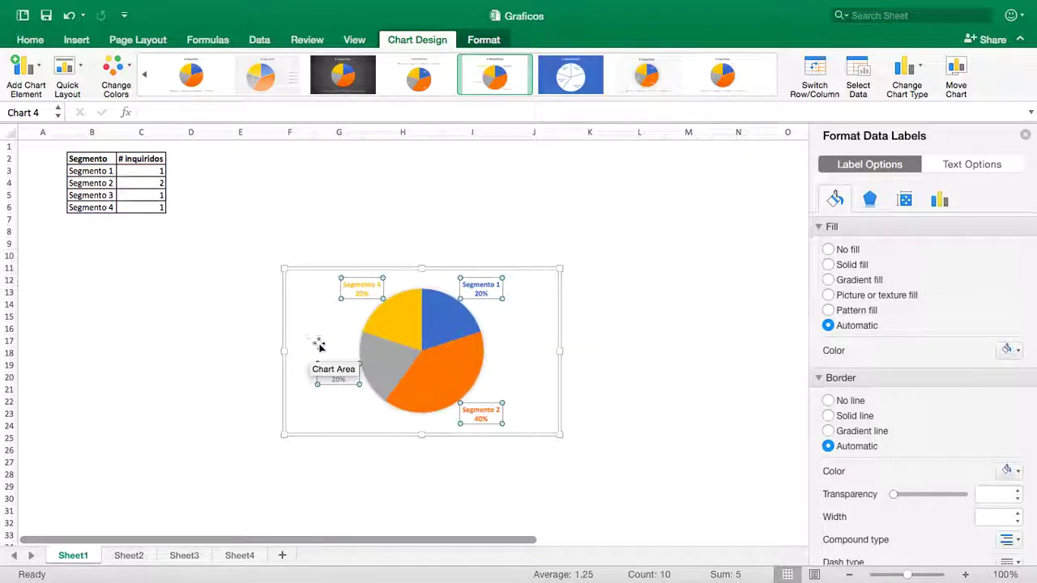
left_click(480, 422)
left_click_drag(480, 422, 448, 384)
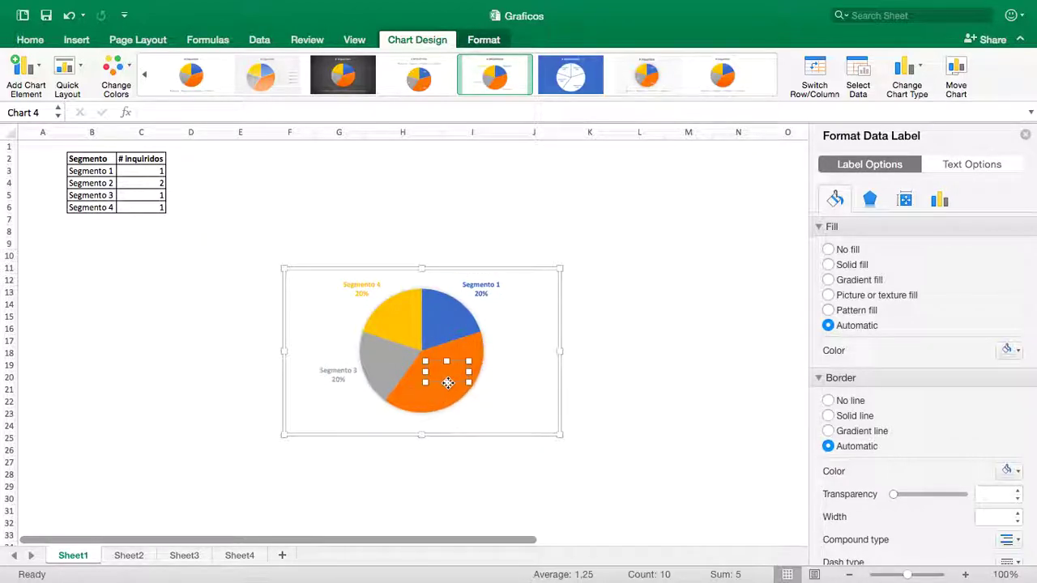
key("super+z")
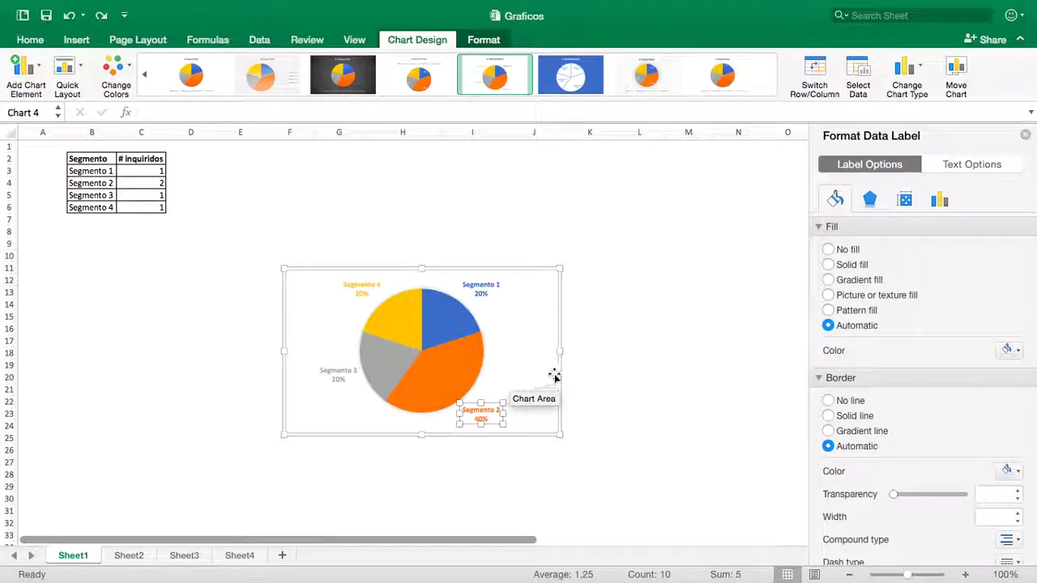
left_click(618, 365)
Set the font colour of all the pie chart's data labels to white
left_click(480, 409)
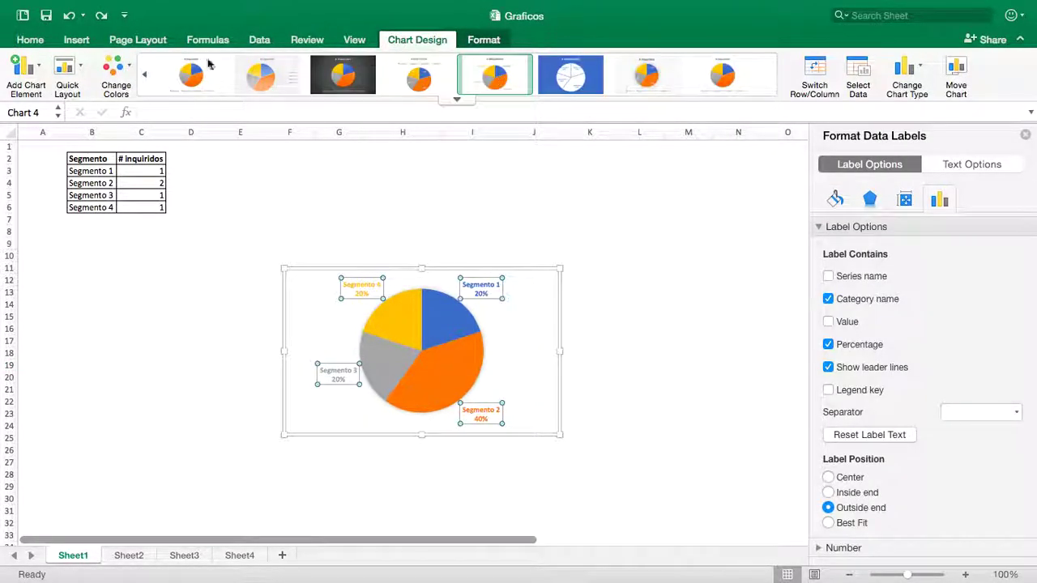
left_click(36, 42)
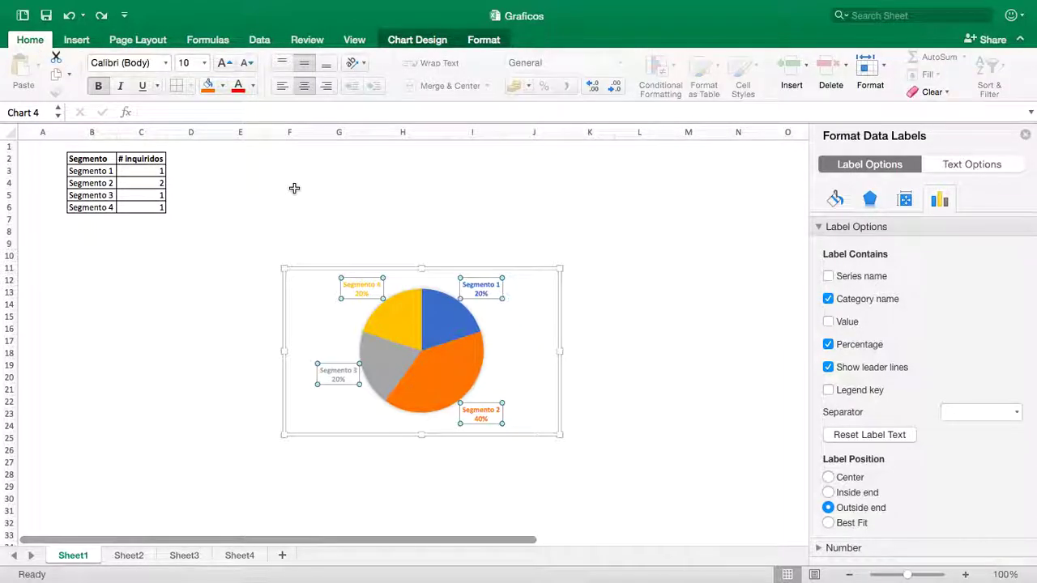
left_click(253, 86)
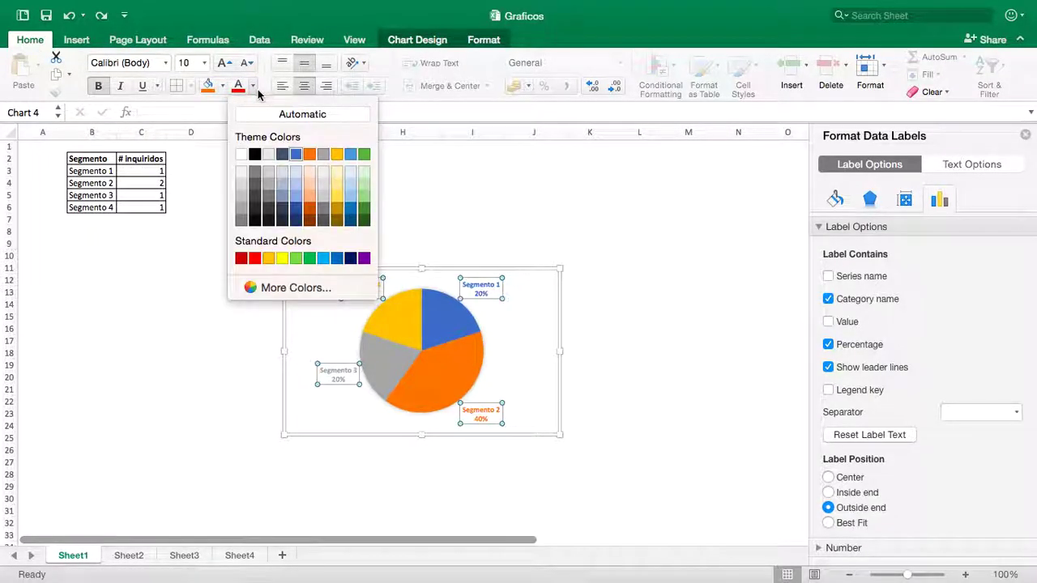
left_click(242, 160)
Move the Segmento 4 label inside the yellow slice and the Segmento 3 label inside the grey slice
left_click_drag(365, 298, 394, 326)
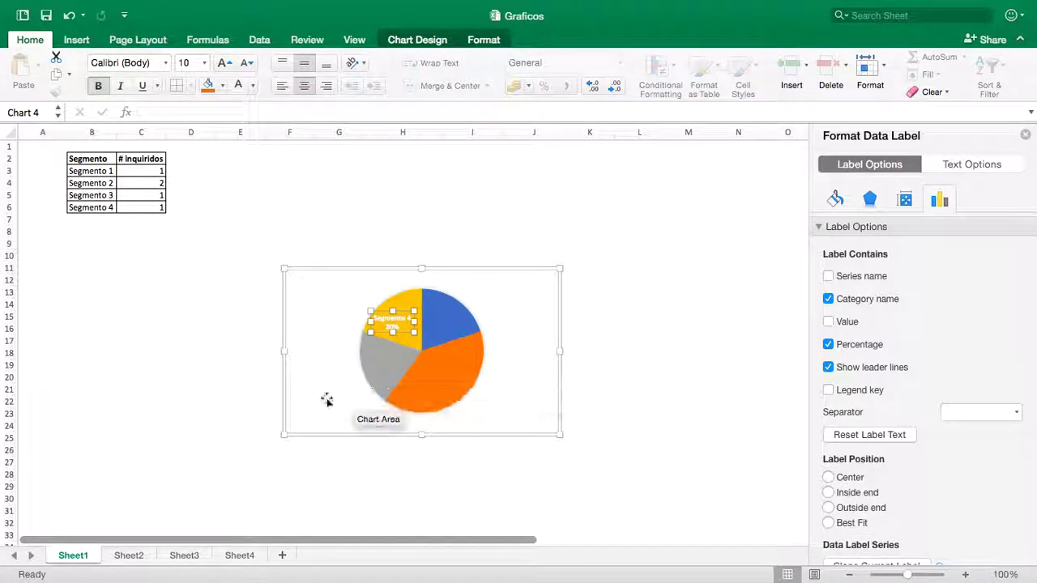
left_click(333, 373)
left_click(333, 374)
left_click_drag(346, 383, 387, 366)
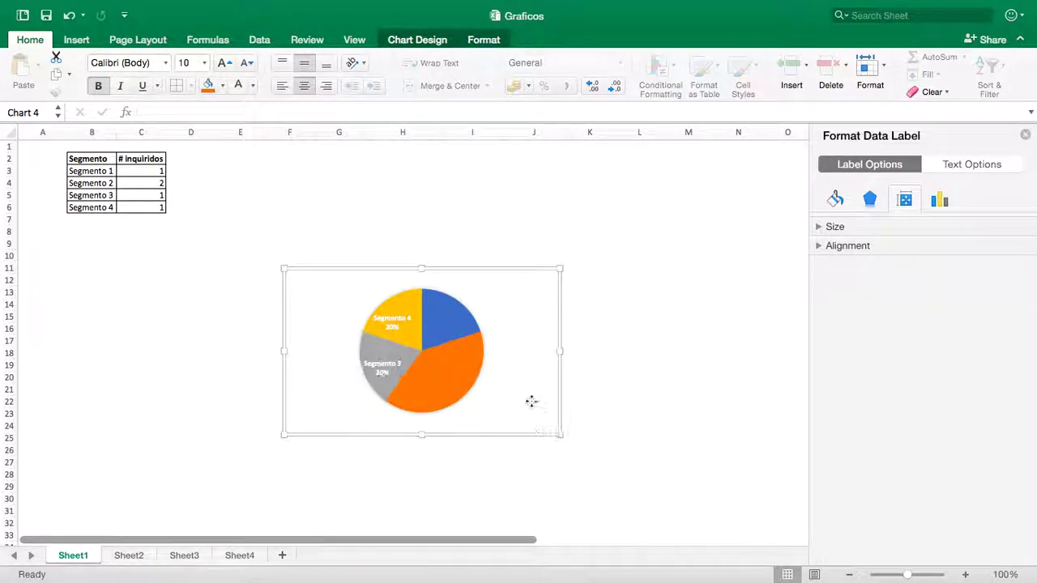
left_click(530, 403)
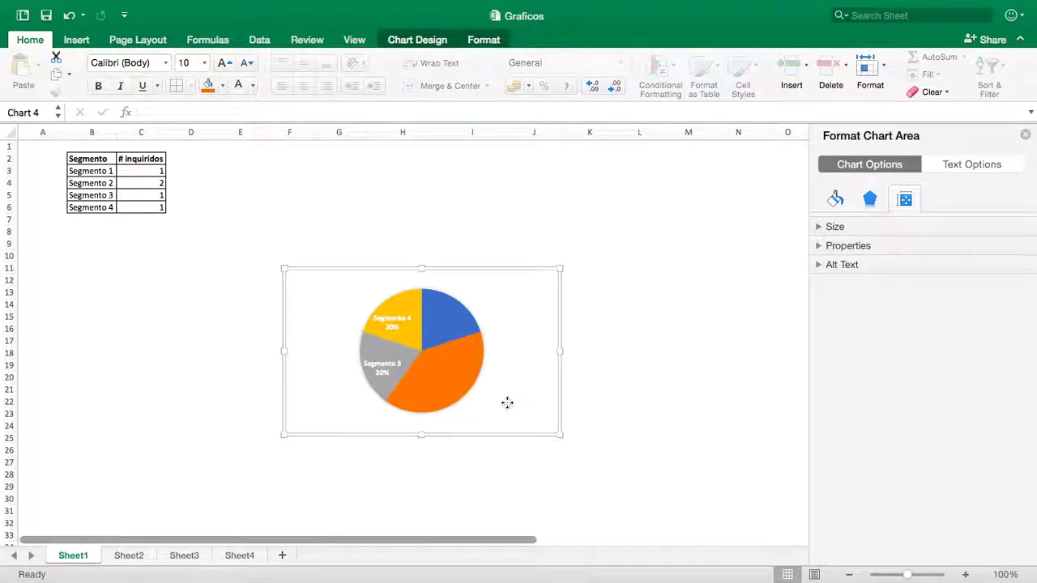
left_click(683, 282)
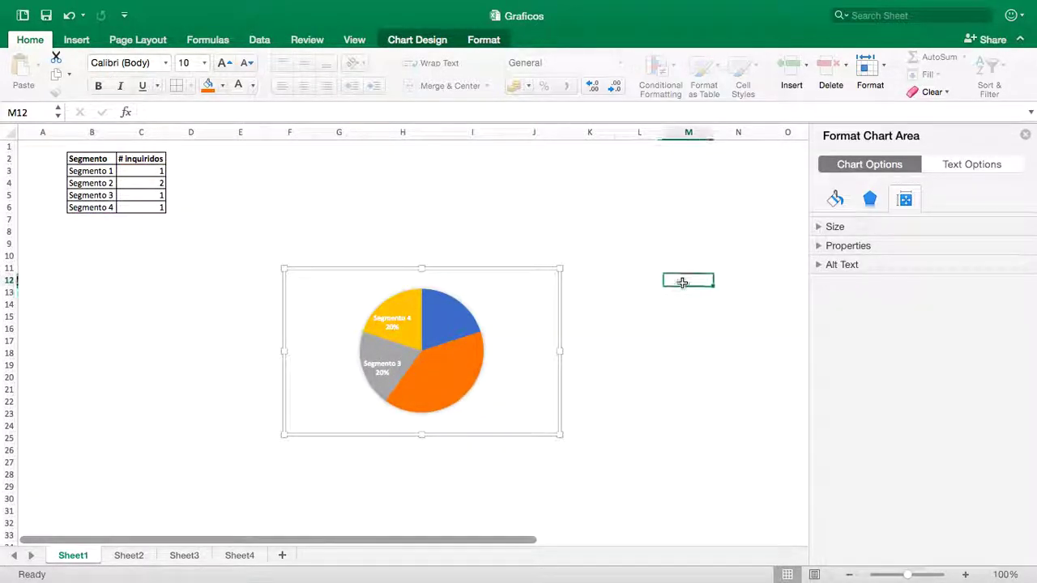
Insert a Clustered Column chart from the Stakeholders and Investimento table in B2:C9 on Sheet2
left_click(145, 552)
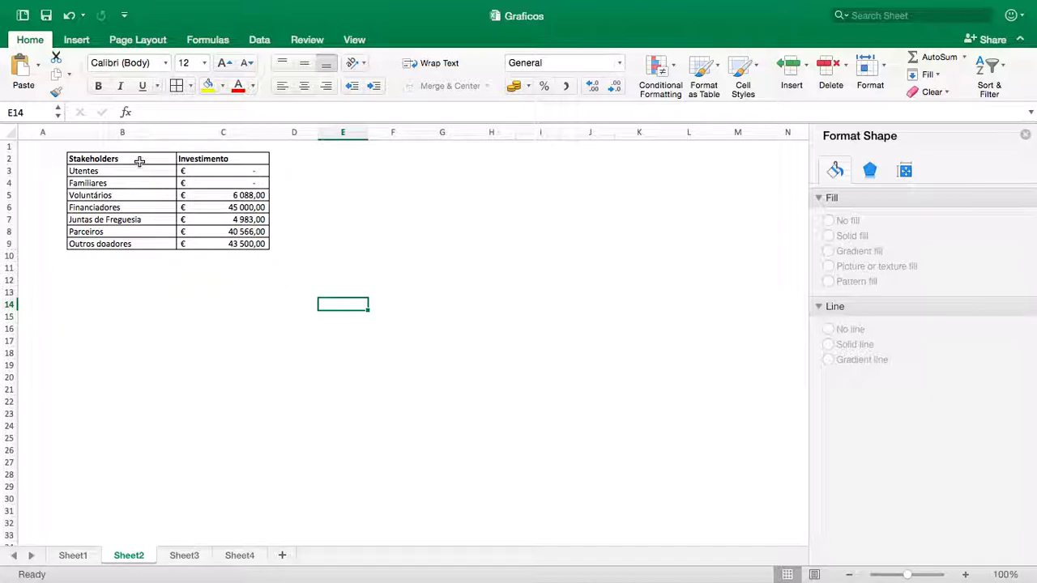
left_click_drag(139, 162, 185, 246)
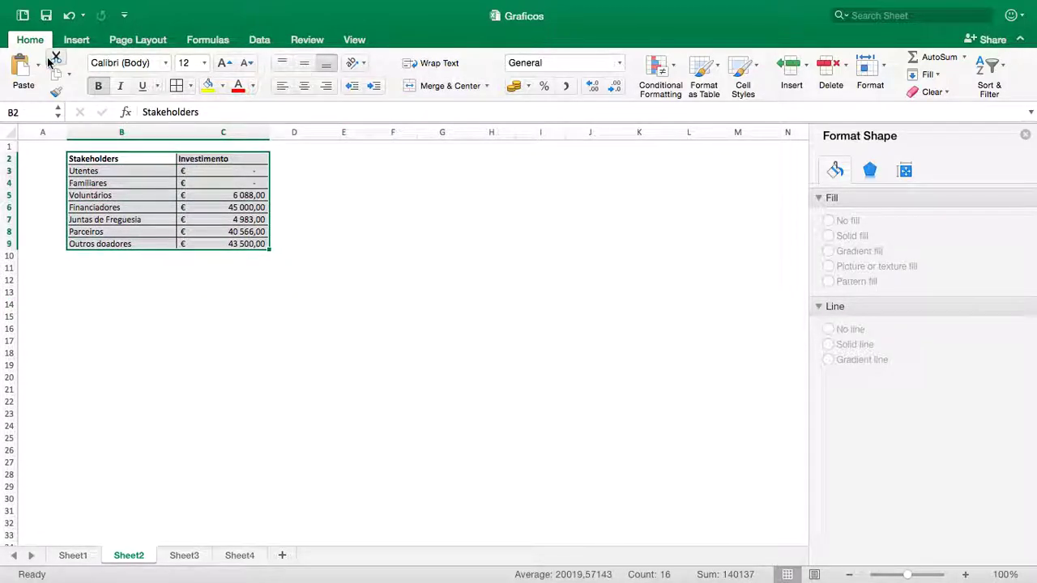
left_click(76, 40)
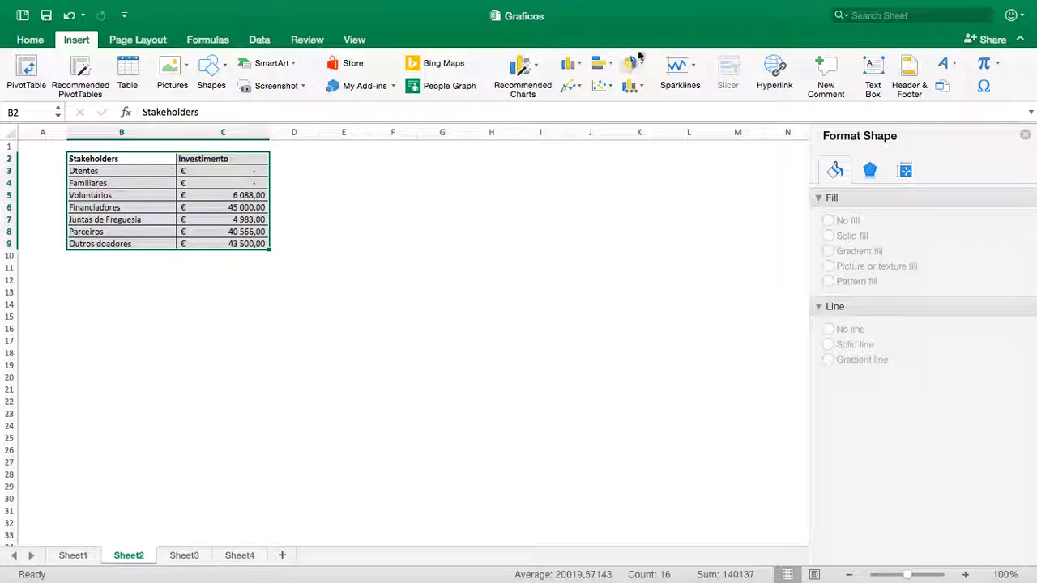
left_click(577, 65)
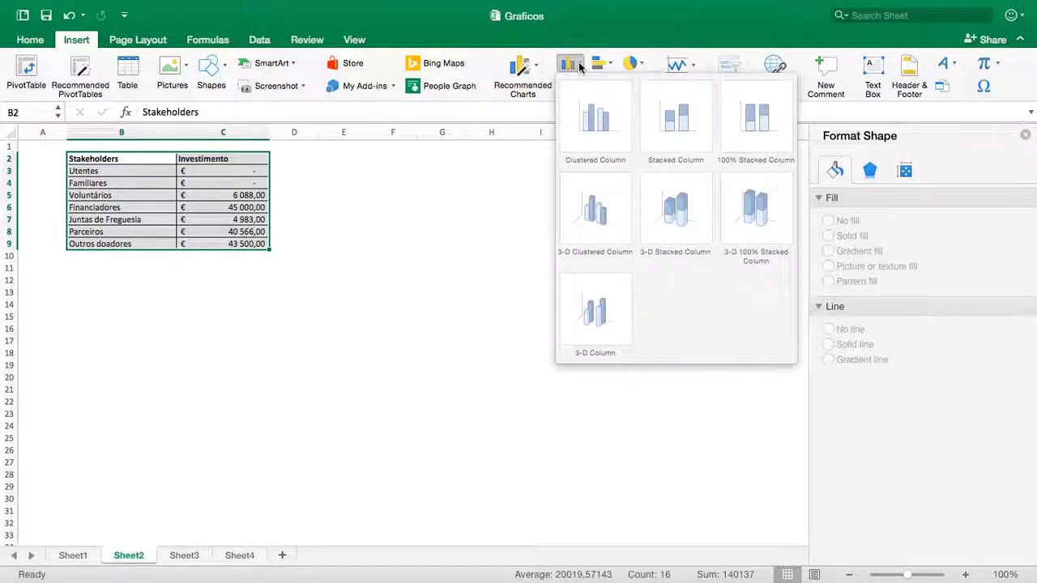
left_click(613, 123)
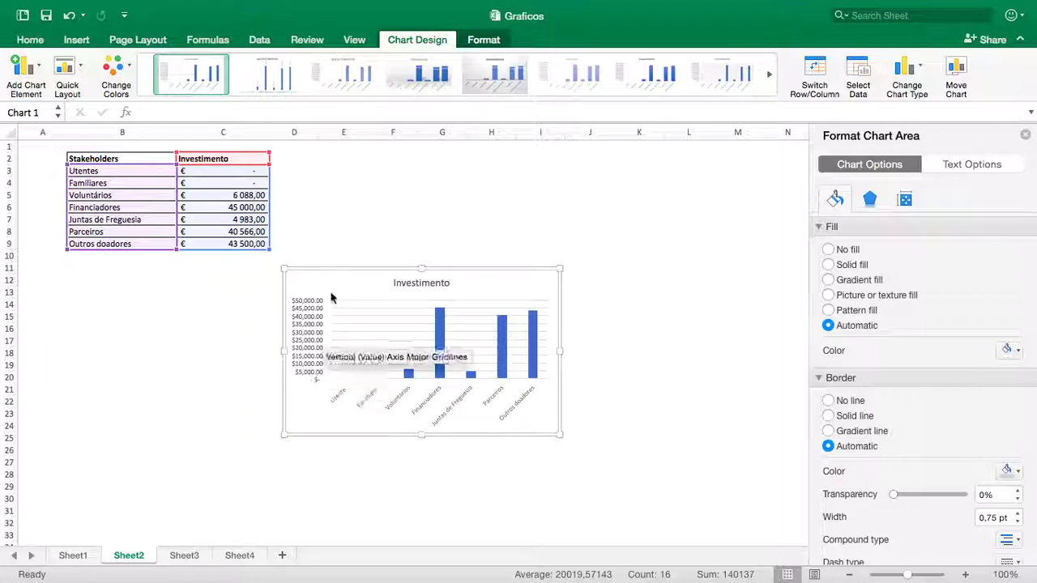
Try several chart styles on the Investimento column chart, then settle on the first style with value labels above the columns
left_click(434, 81)
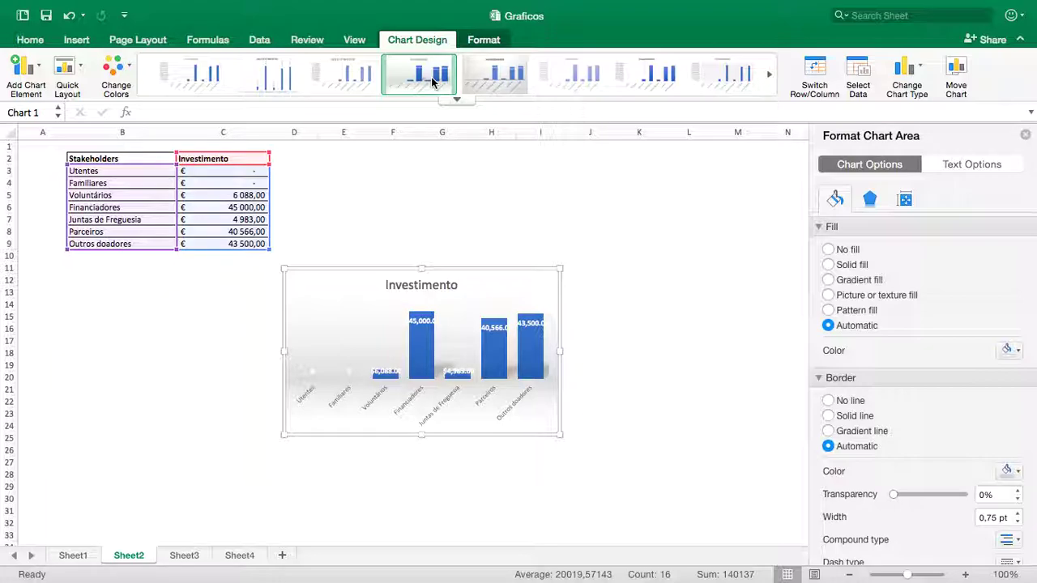
left_click(496, 82)
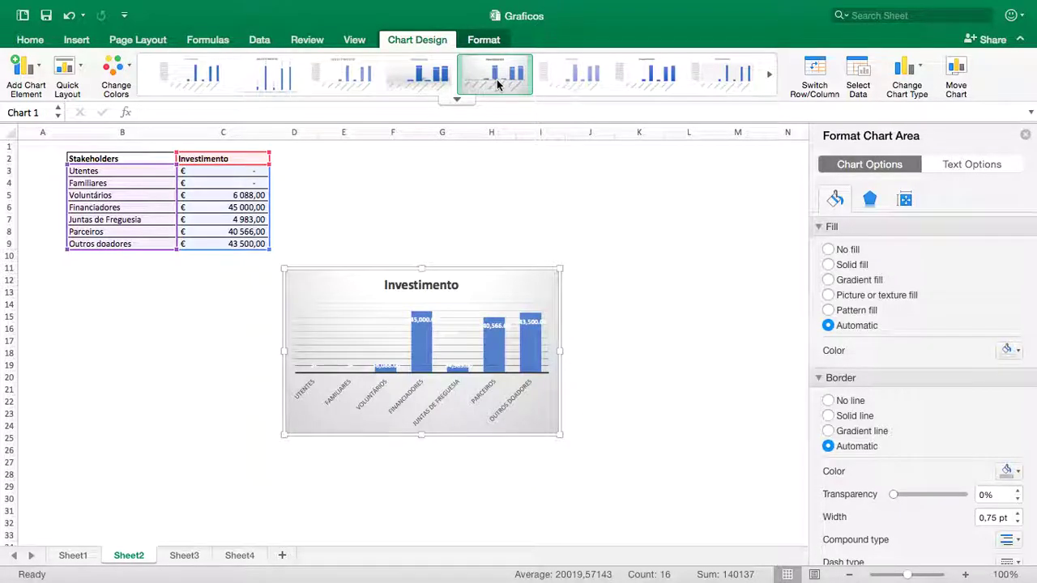
left_click(574, 79)
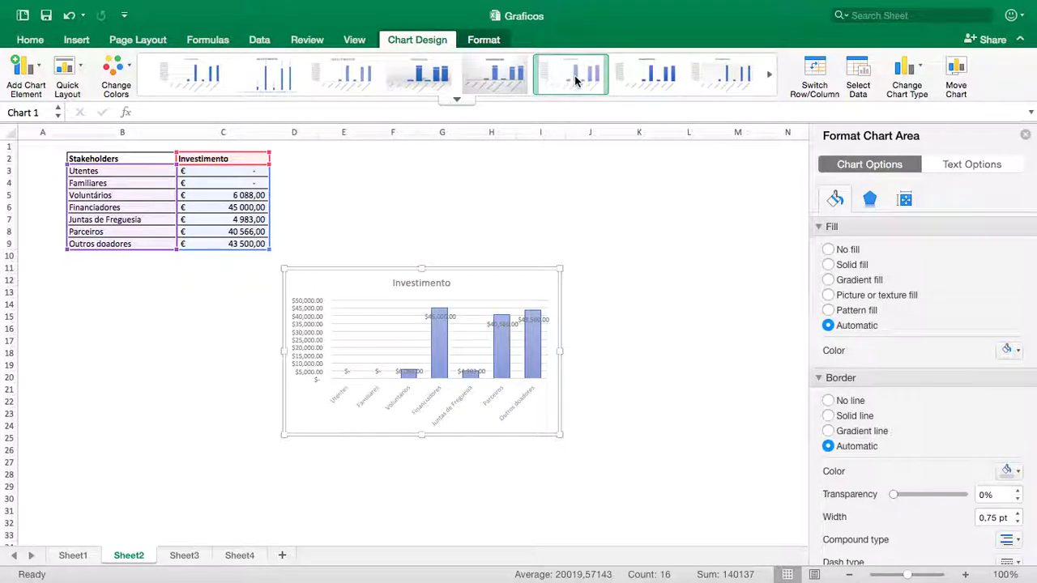
left_click(627, 81)
left_click(702, 86)
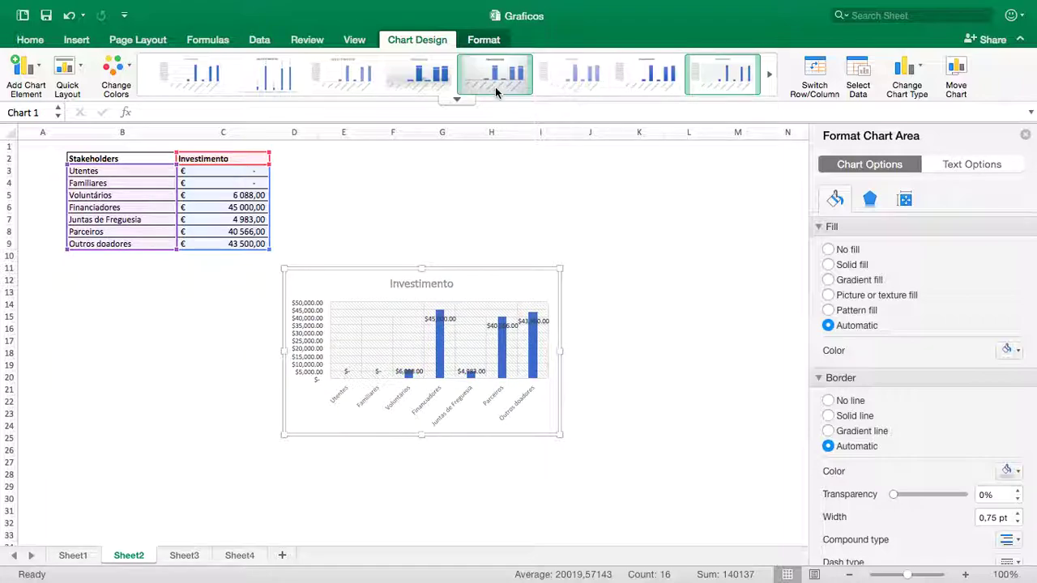
left_click(345, 78)
left_click(294, 79)
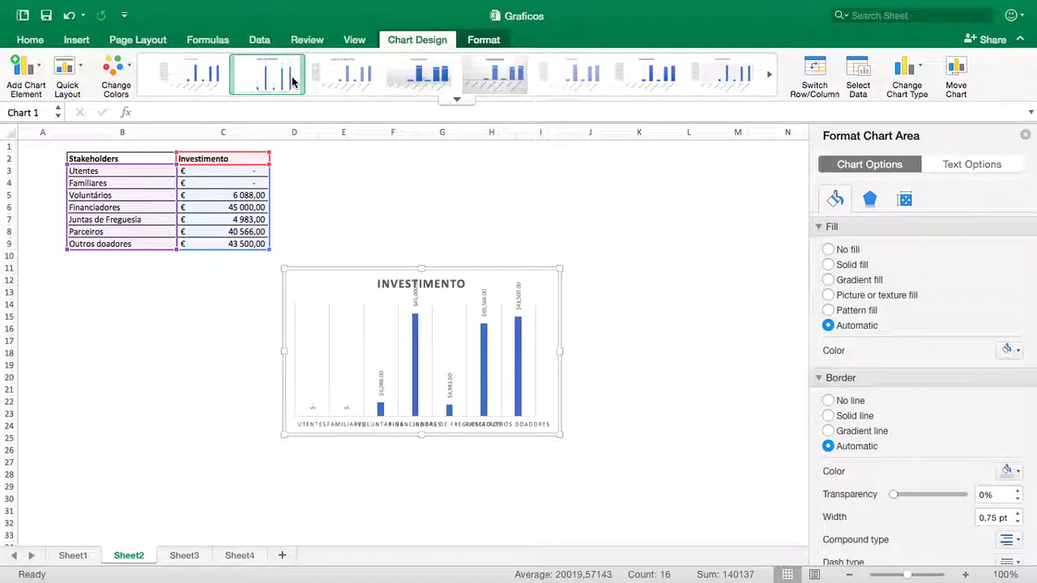
left_click(191, 76)
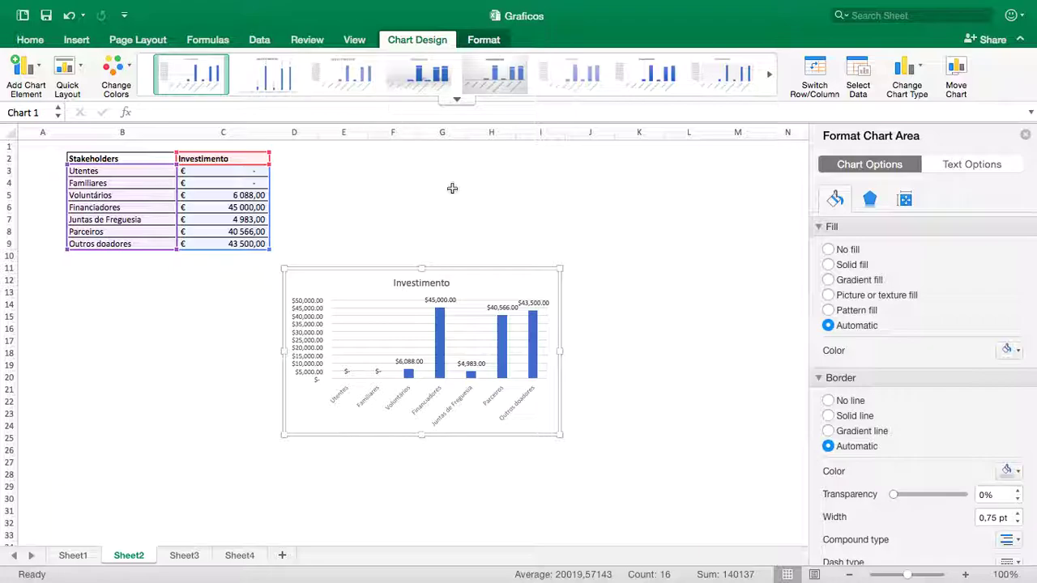
Delete the vertical value axis, major gridlines and title from the Investimento column chart
left_click(310, 333)
key("Delete")
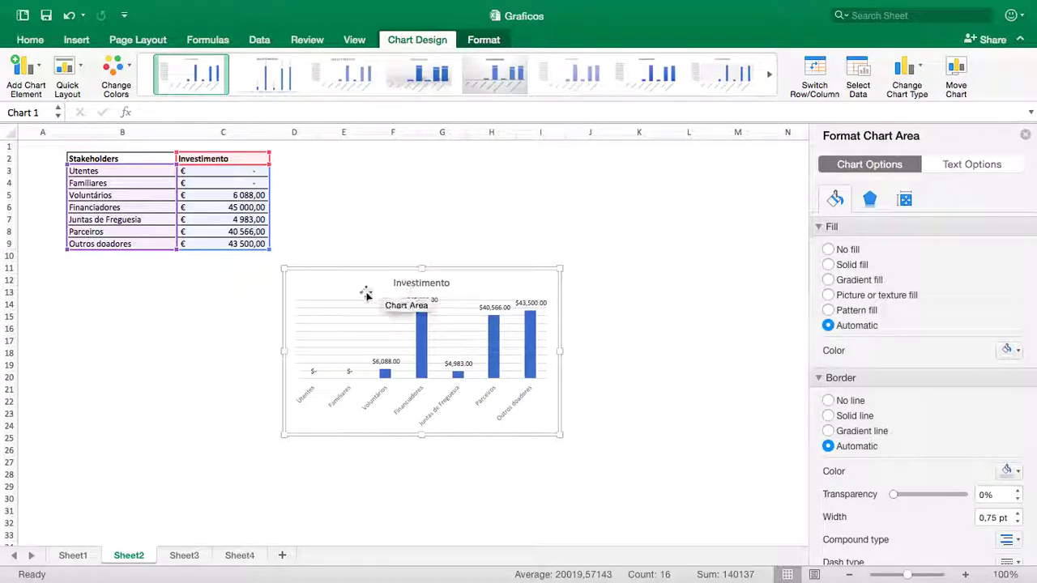
left_click(363, 302)
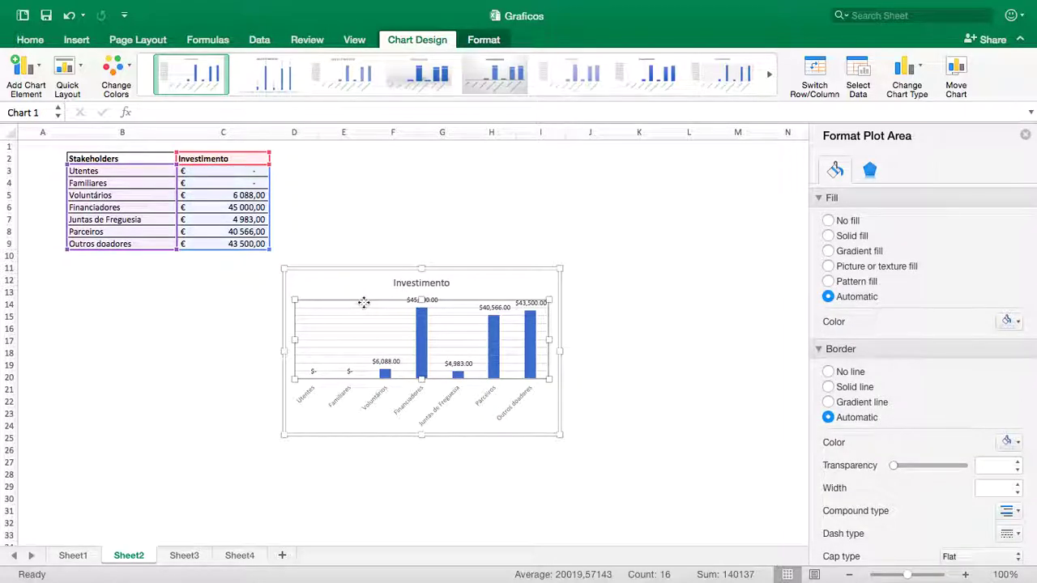
left_click(347, 316)
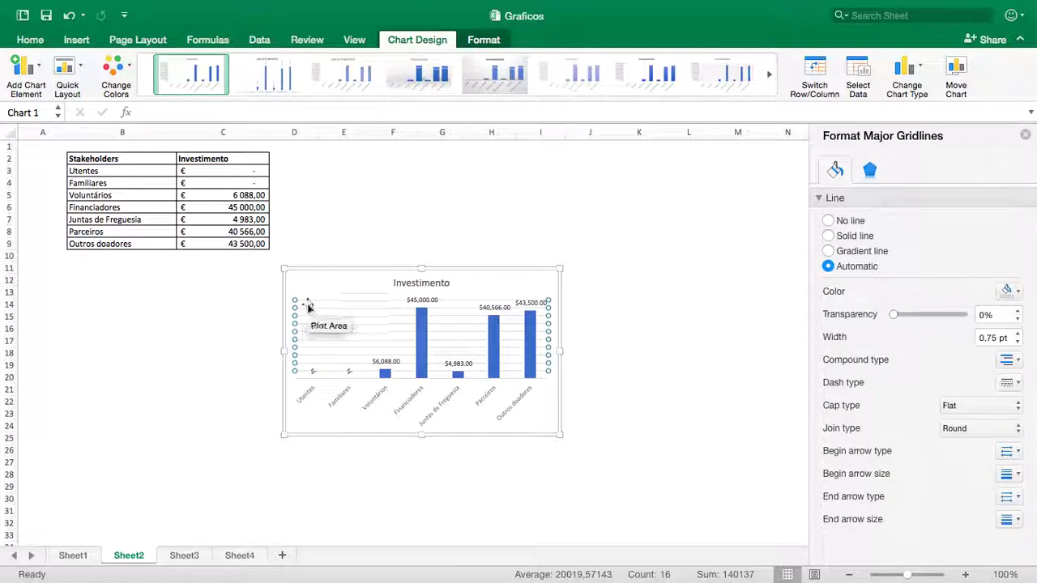
key("Delete")
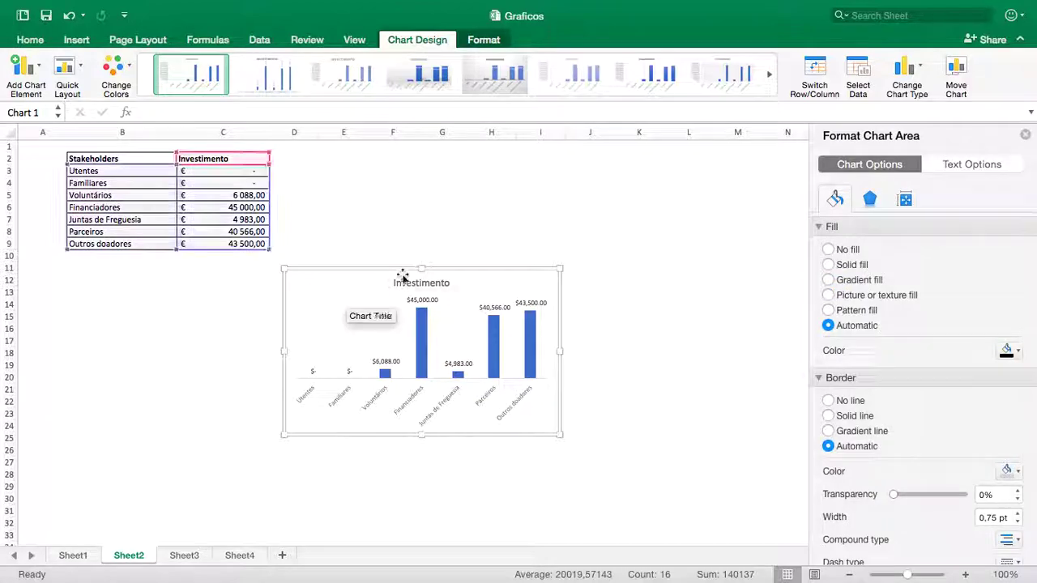
left_click(405, 282)
key("Delete")
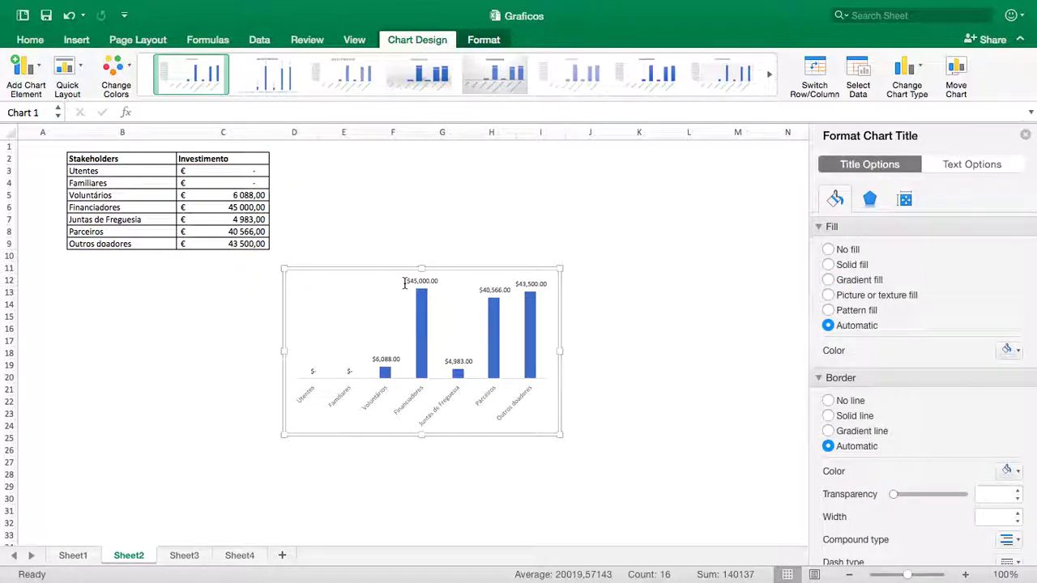
Change the fill colour of all the Investimento columns to the theme's orange
left_click(531, 332)
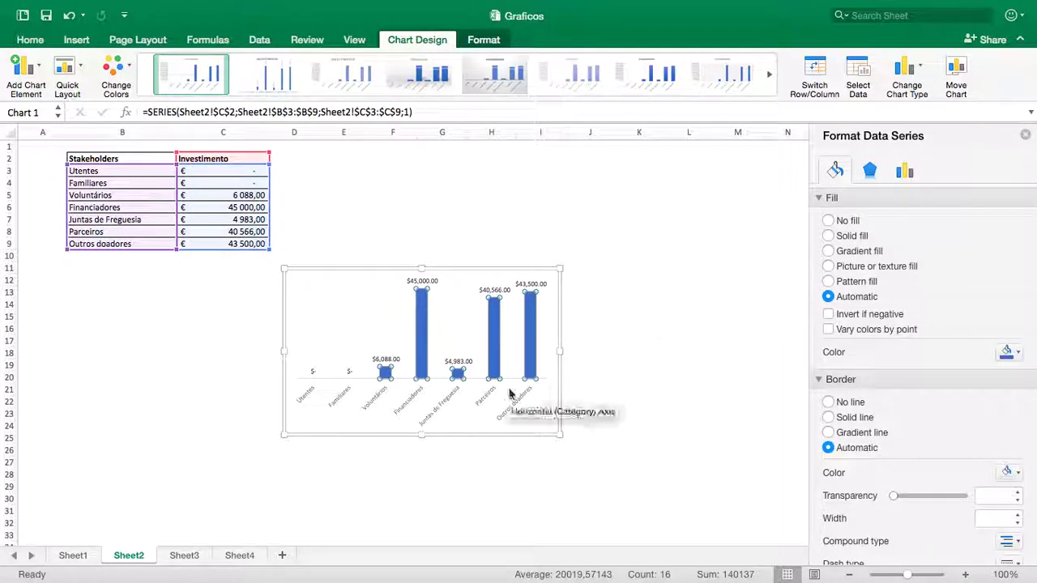
left_click(616, 328)
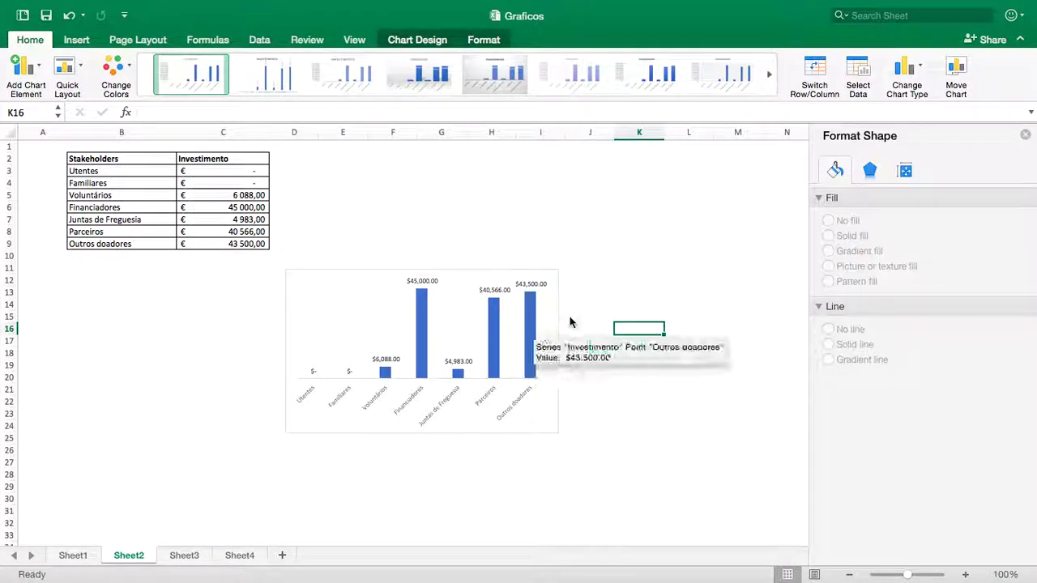
left_click(530, 328)
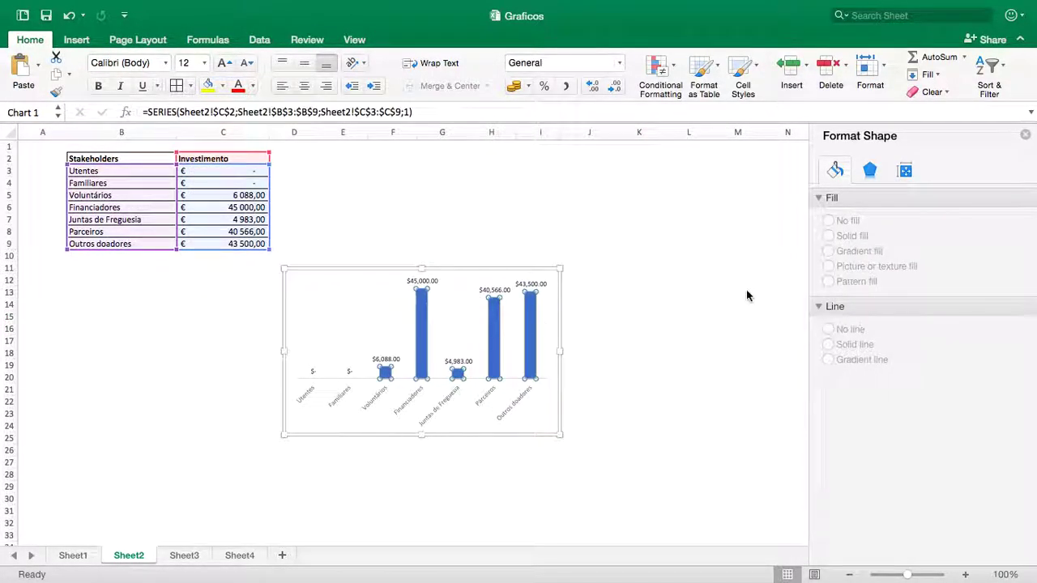
left_click(835, 168)
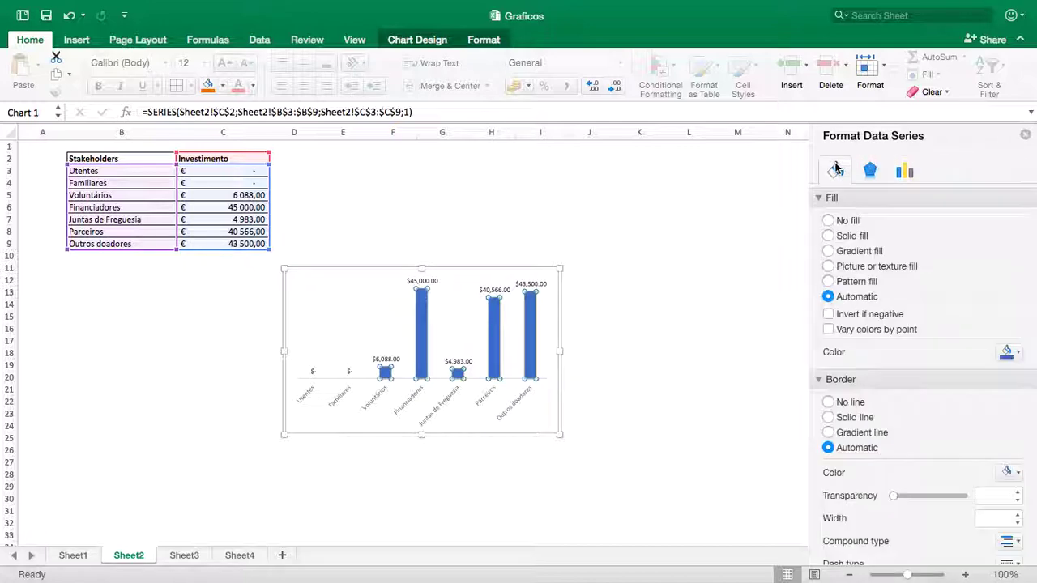
left_click(1008, 353)
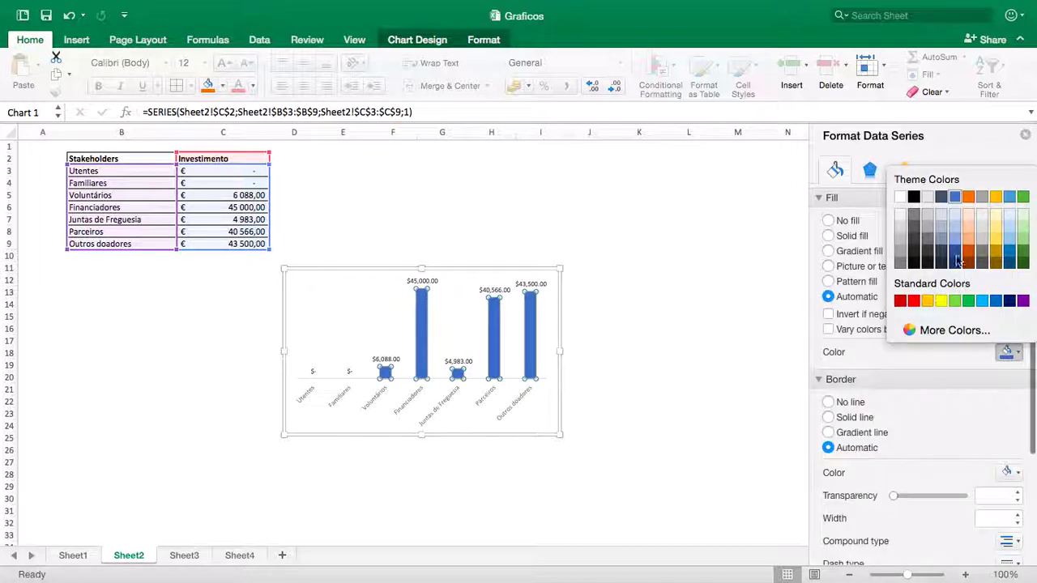
left_click(968, 197)
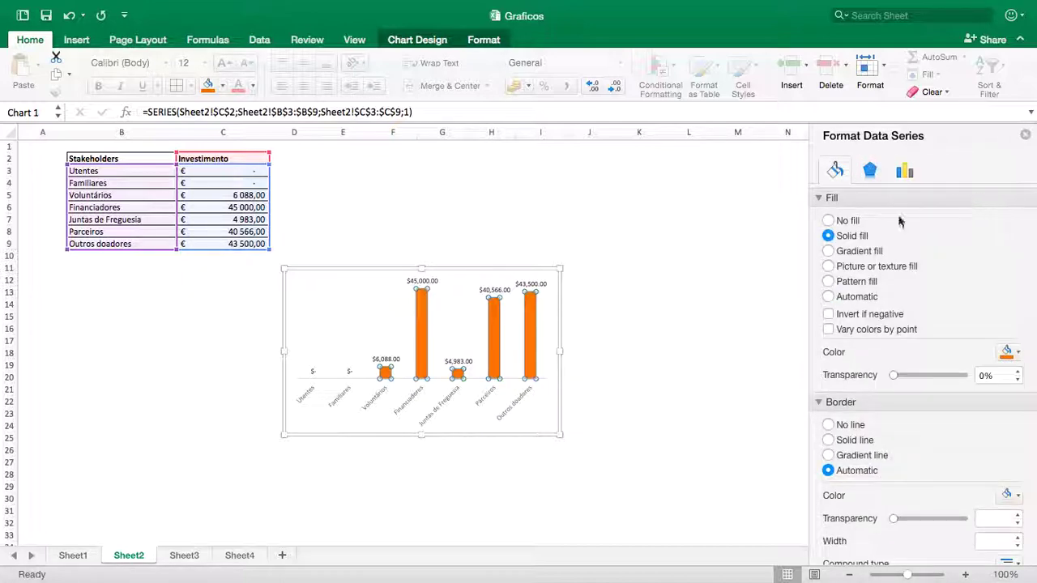
left_click(744, 296)
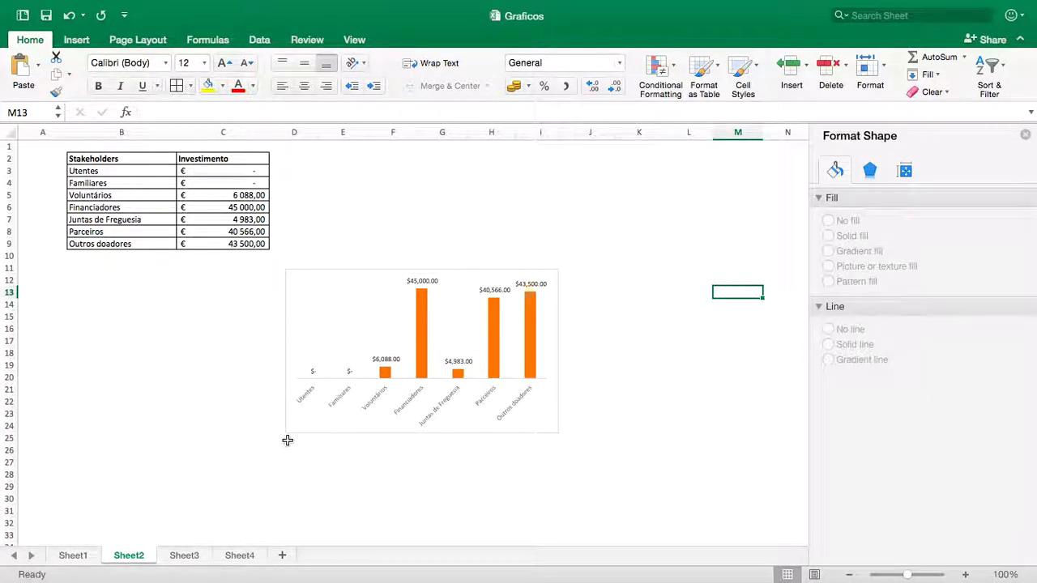
Enlarge the stakeholder names on the column chart's horizontal axis to font size 10,5
left_click(351, 400)
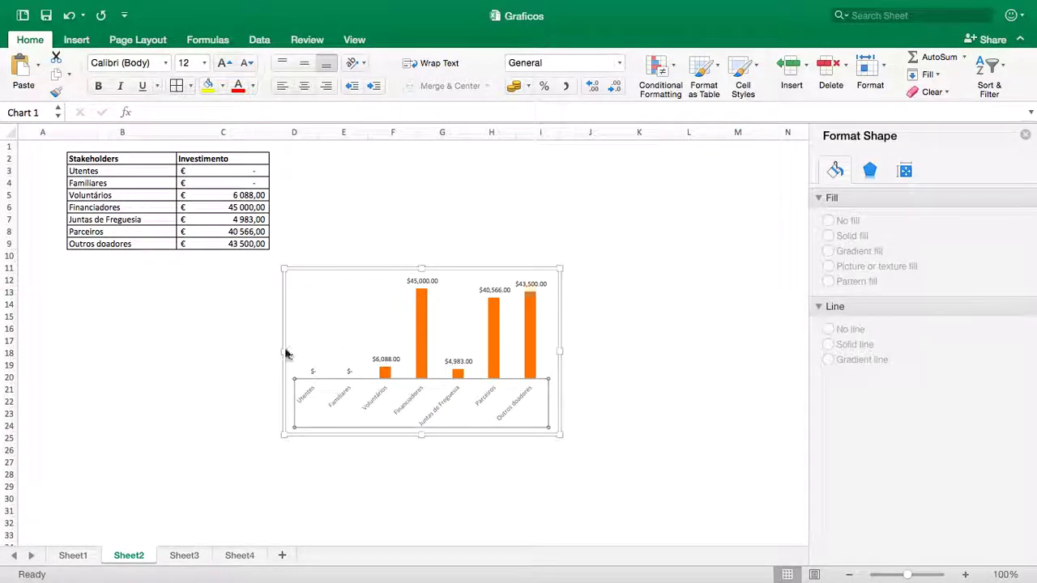
left_click(281, 323)
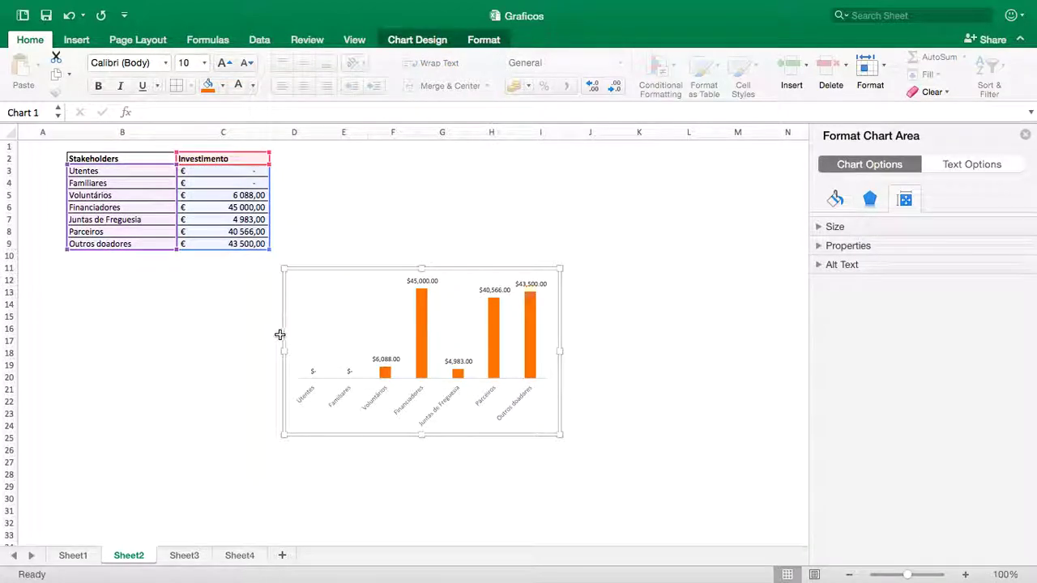
left_click(343, 399)
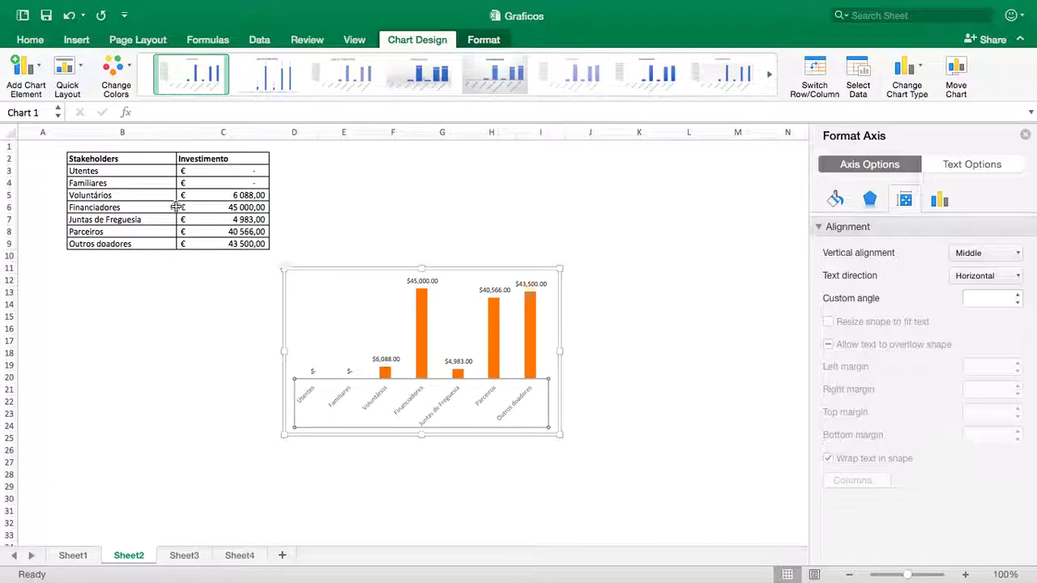
double_click(23, 45)
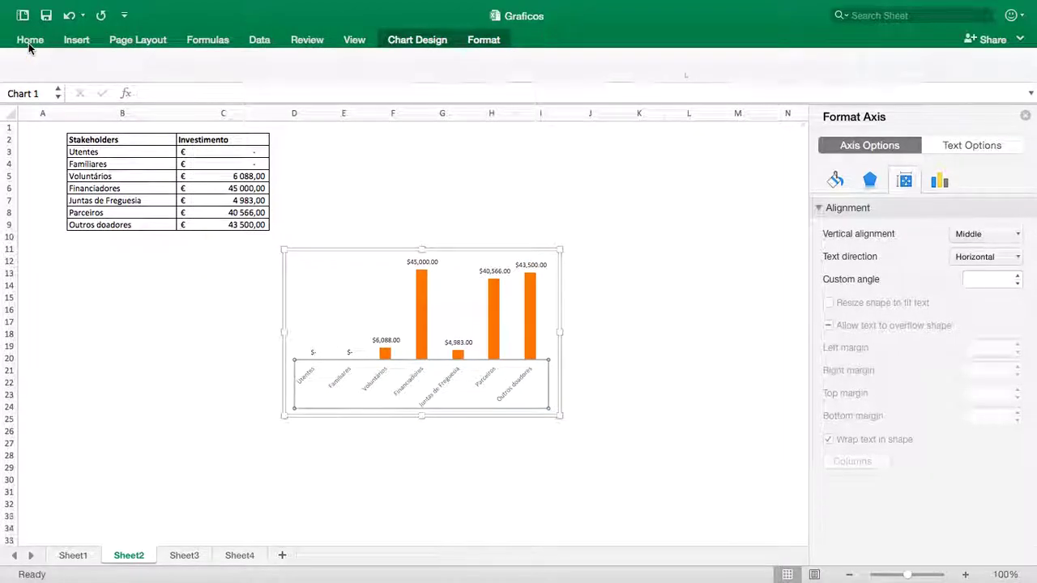
left_click(19, 45)
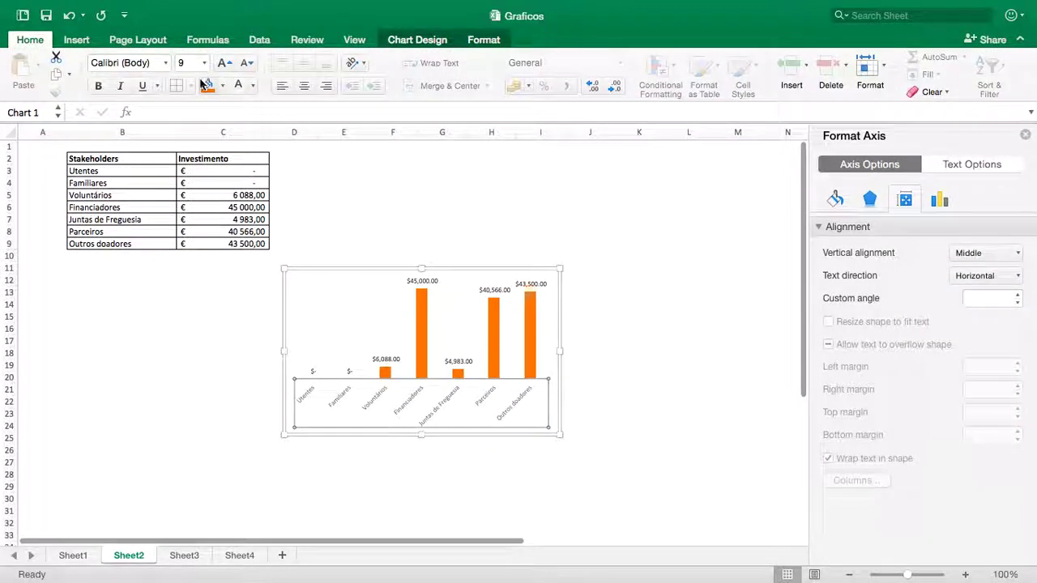
left_click(223, 64)
left_click(222, 63)
left_click(229, 65)
left_click(229, 65)
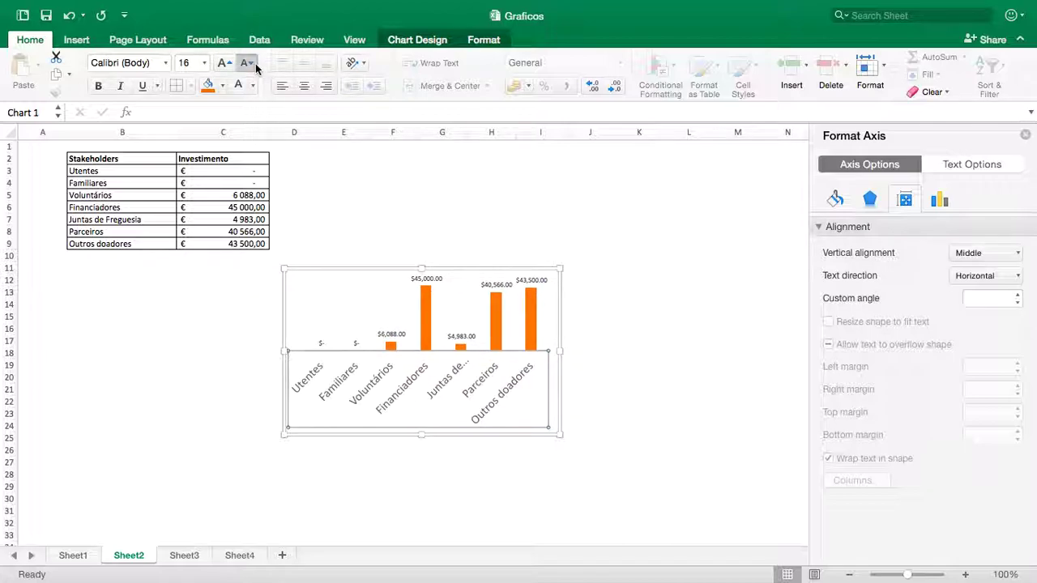
left_click(255, 64)
left_click(255, 63)
left_click(255, 63)
left_click(203, 350)
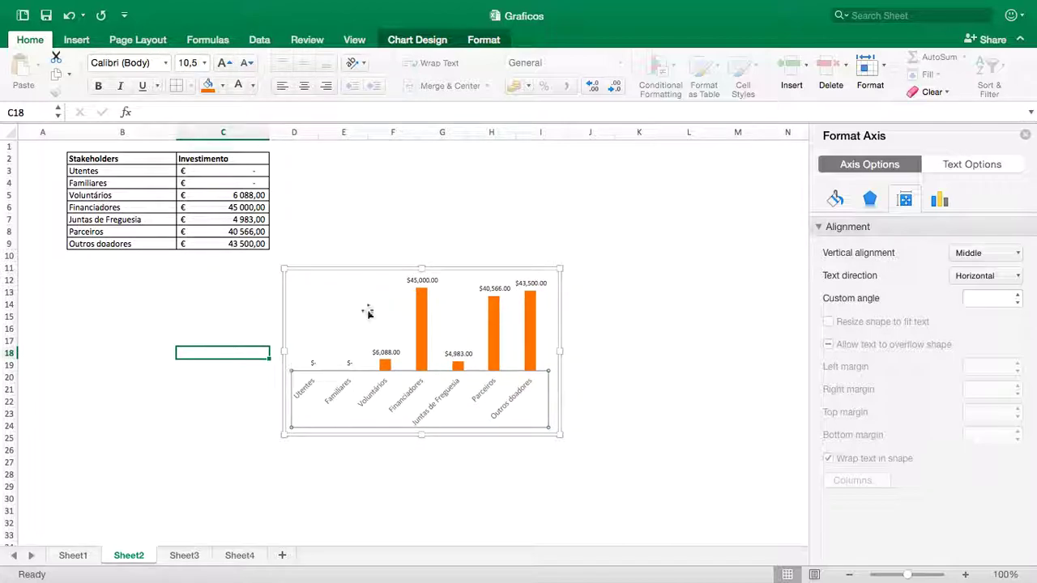
Open Sheet3 and examine the Mudanças and Impacto table, including the formula behind the Diminuição do Isolamento (Utentes) impact, leaving it unedited
left_click(184, 556)
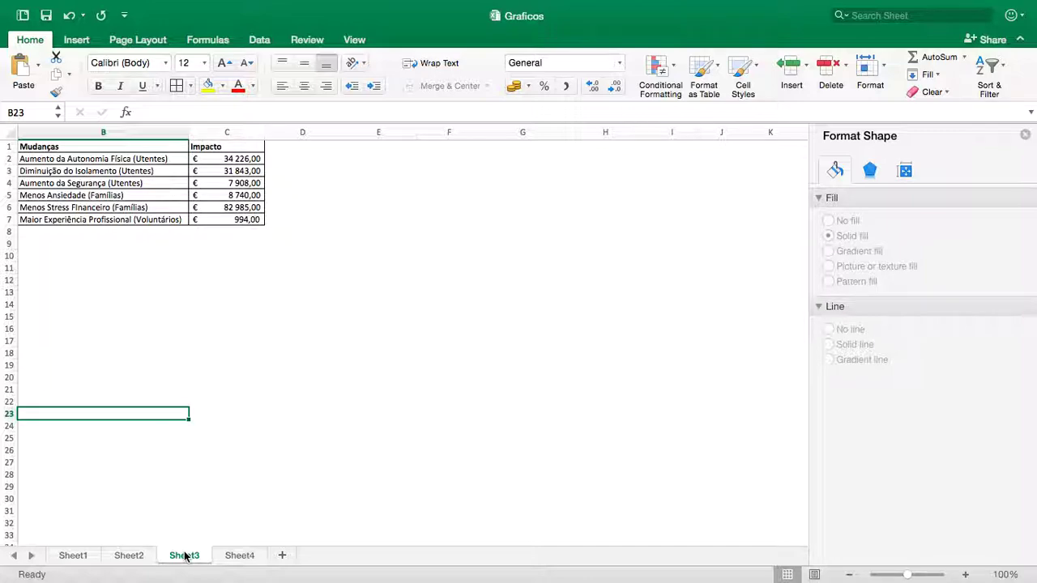
left_click(139, 151)
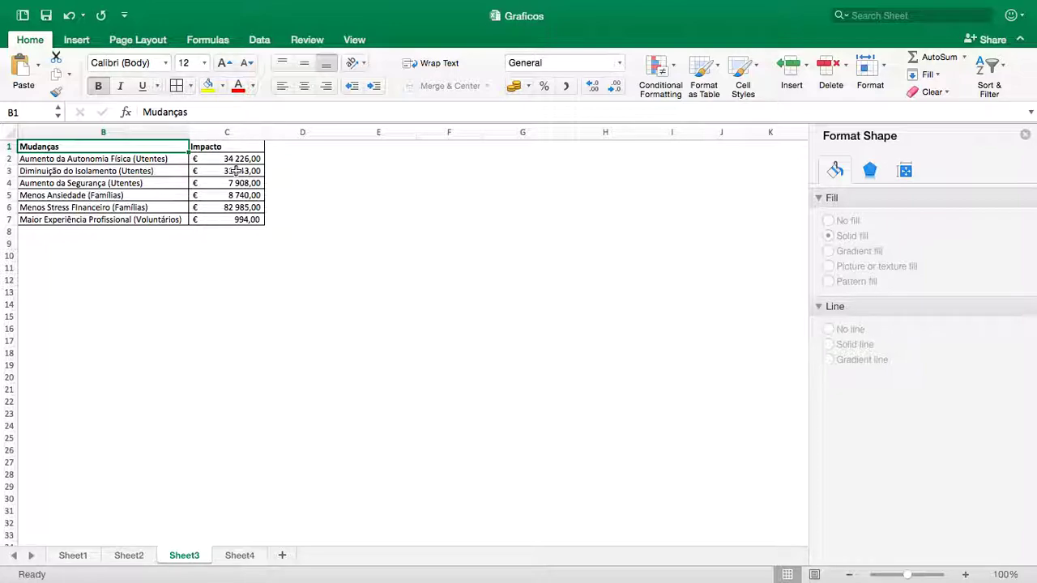
left_click(136, 158)
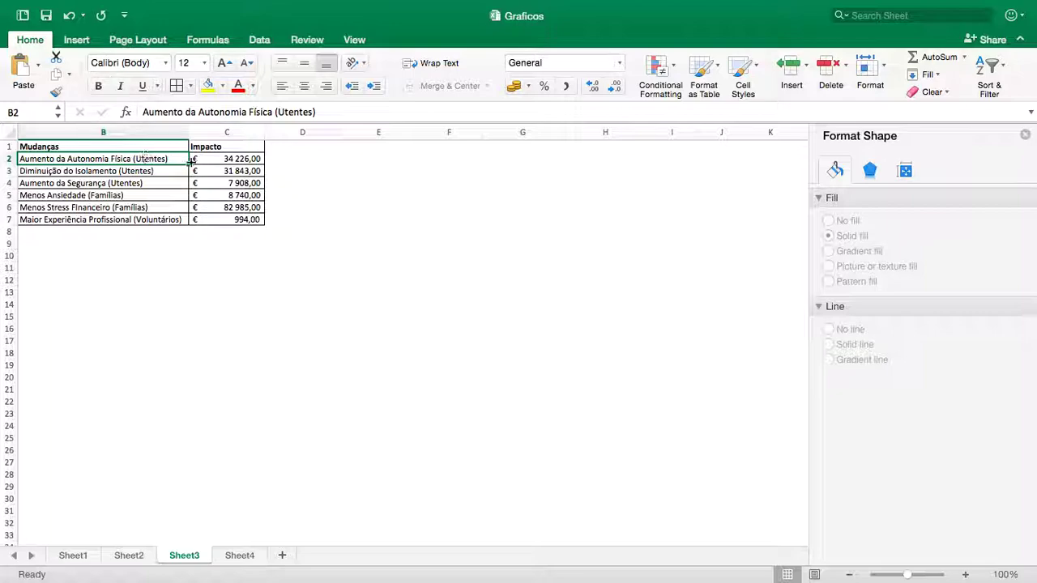
left_click(229, 184)
left_click(167, 159)
left_click(215, 167)
left_click_drag(147, 111, 243, 112)
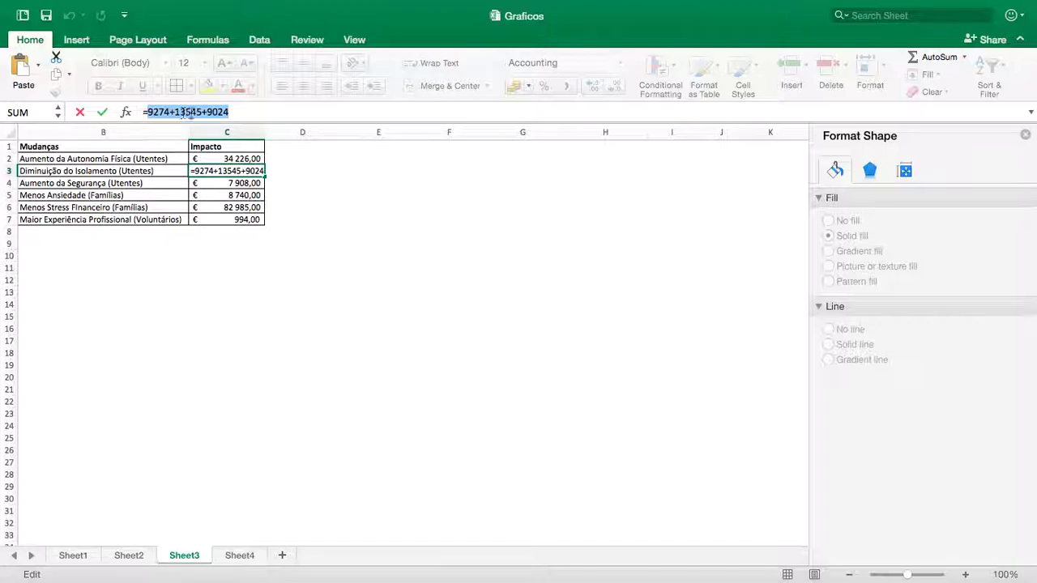
left_click(348, 186)
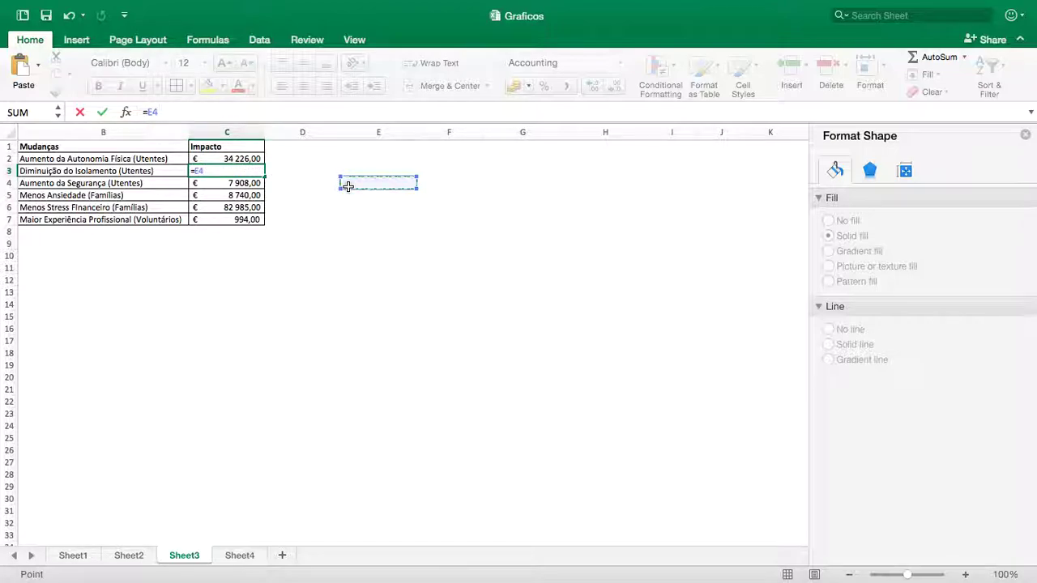
key("Escape")
Insert a Clustered Bar chart from the Mudanças and Impacto table in B1:C7 on Sheet3
left_click_drag(151, 147, 200, 220)
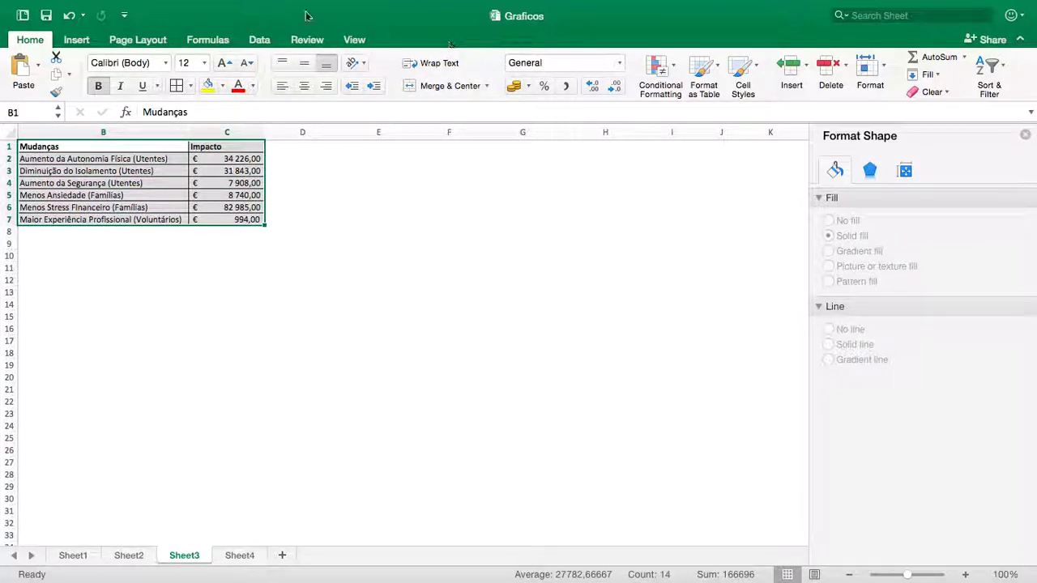
left_click(89, 40)
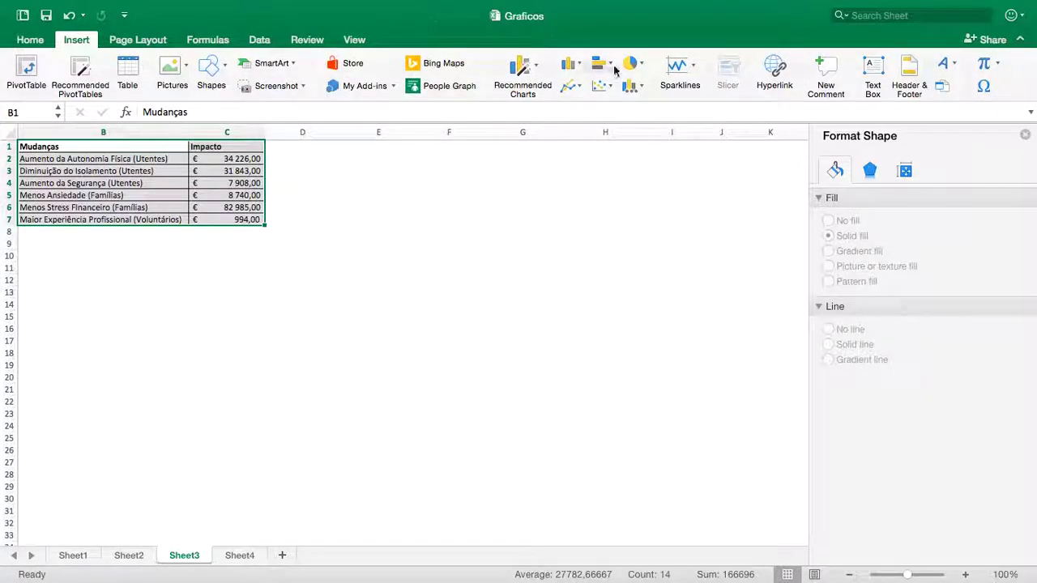
left_click(572, 65)
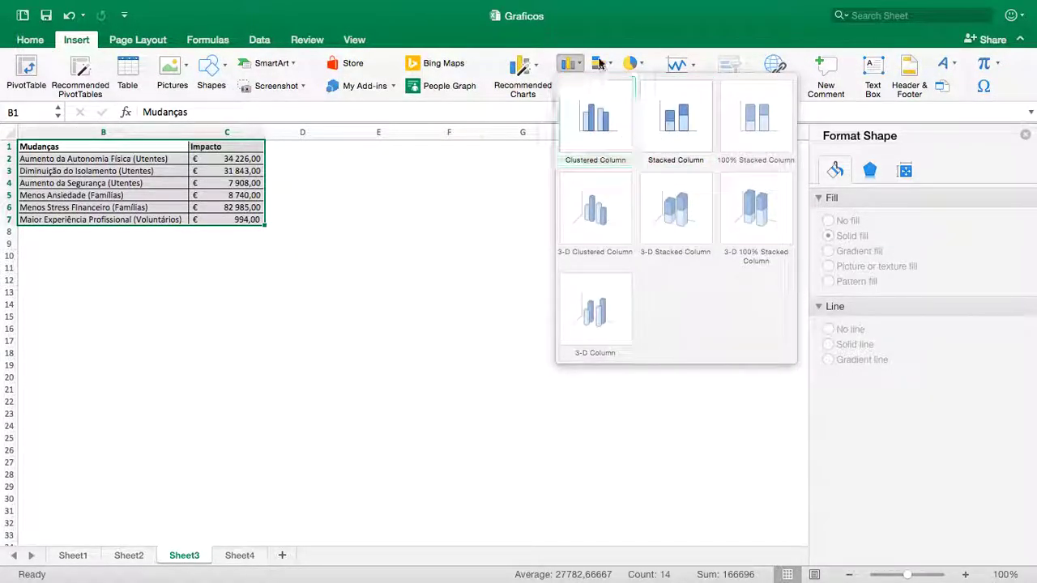
left_click(599, 65)
left_click(600, 65)
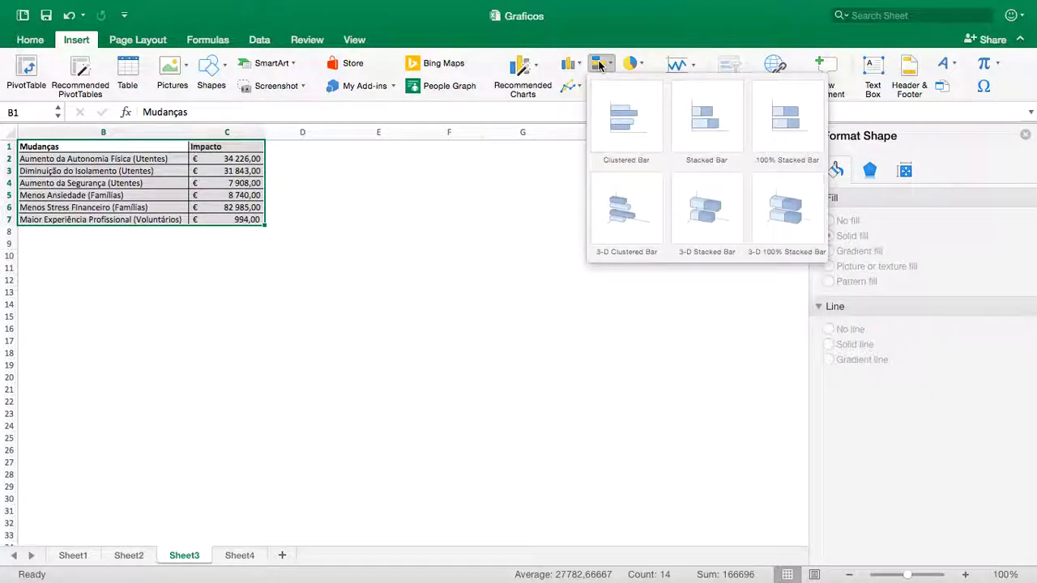
left_click(616, 138)
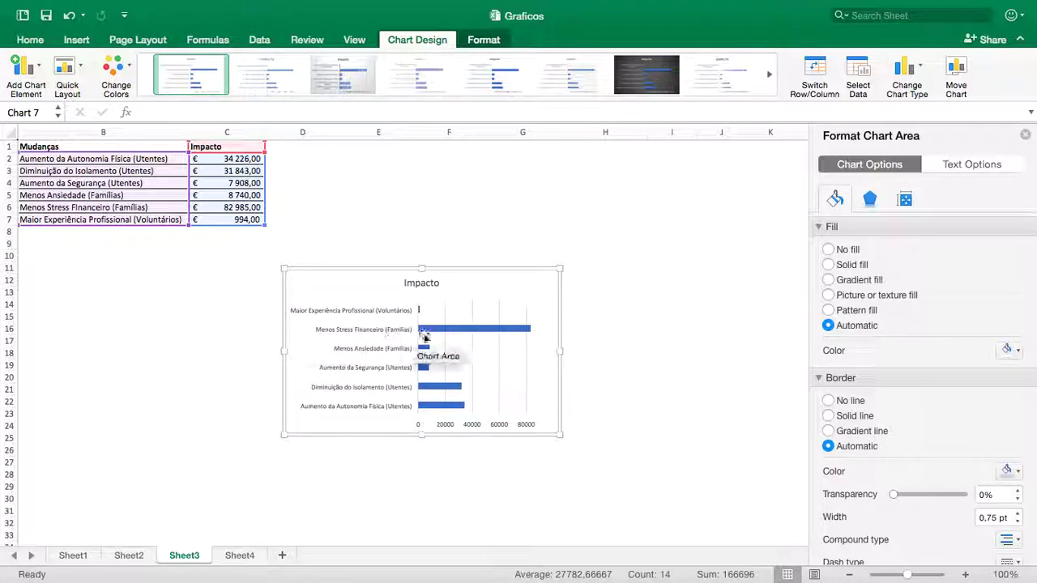
Delete the vertical major gridlines and the horizontal value axis from the impact bar chart
left_click(474, 311)
key("Escape")
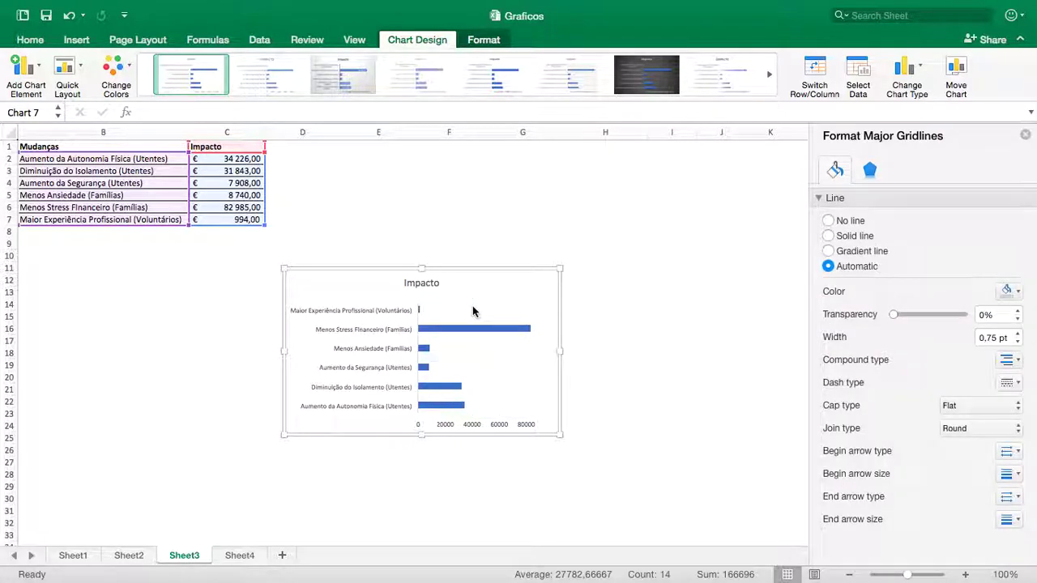
left_click(449, 424)
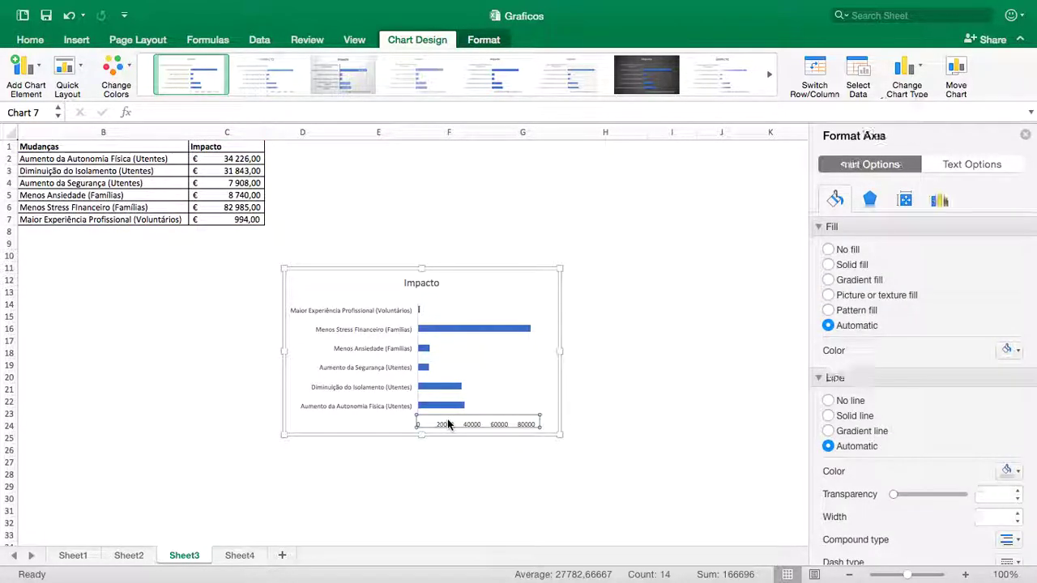
key("Delete")
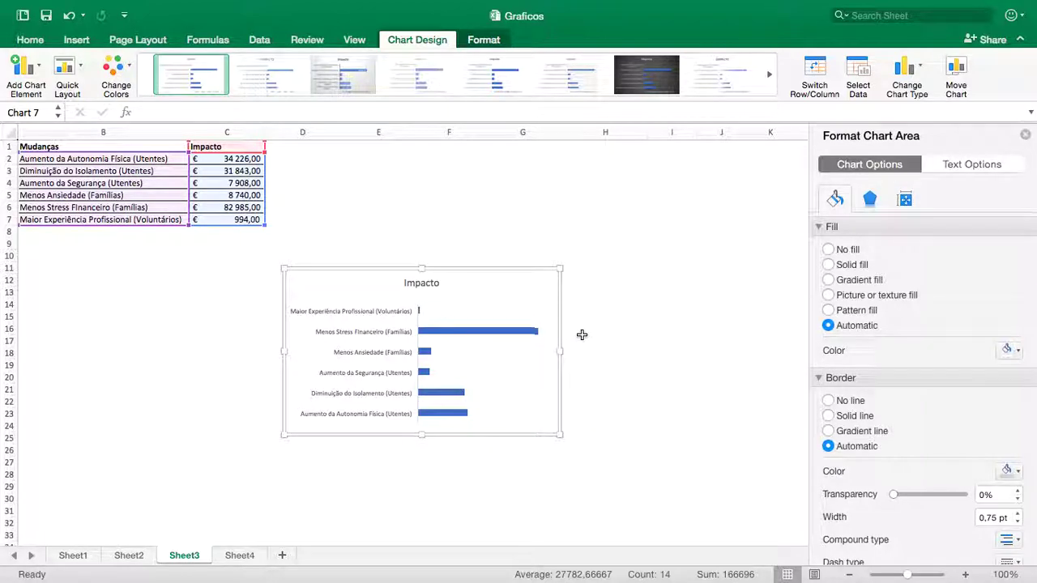
Enlarge the impact bar chart so it extends to about row 27 and column H, and delete its Impacto title
left_click_drag(562, 435, 615, 462)
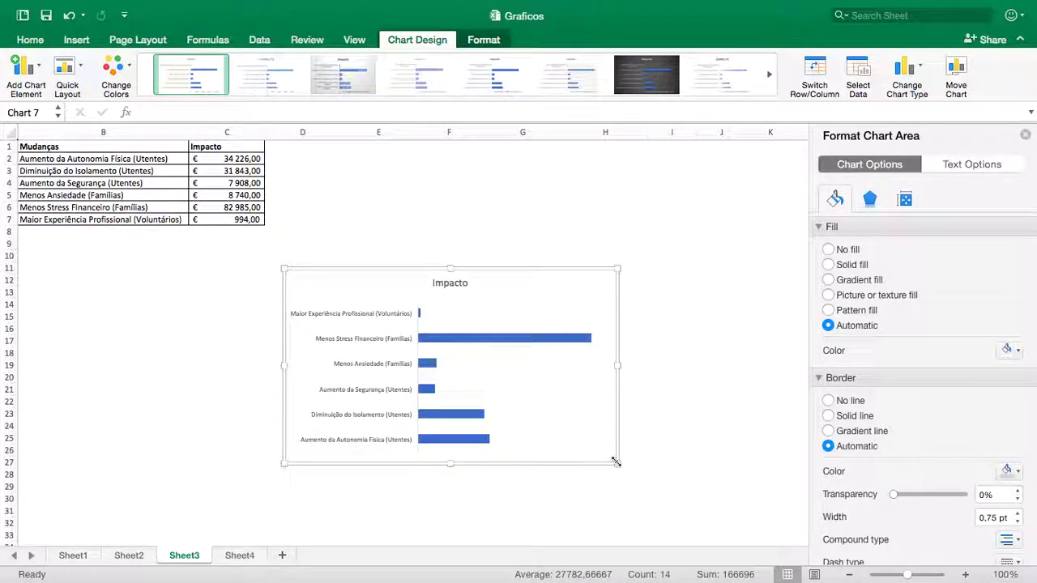
left_click(760, 374)
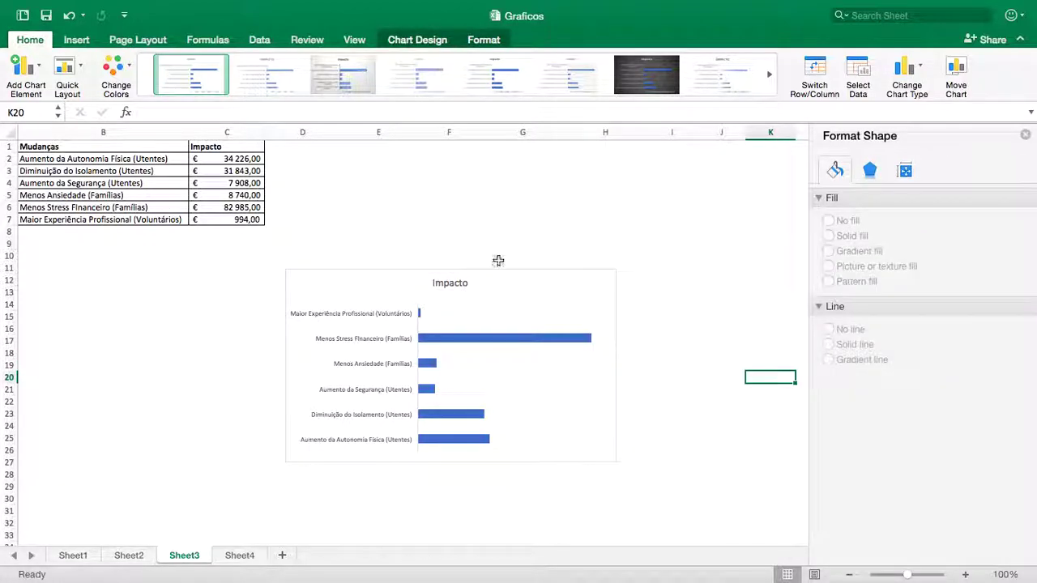
left_click(480, 282)
left_click(454, 283)
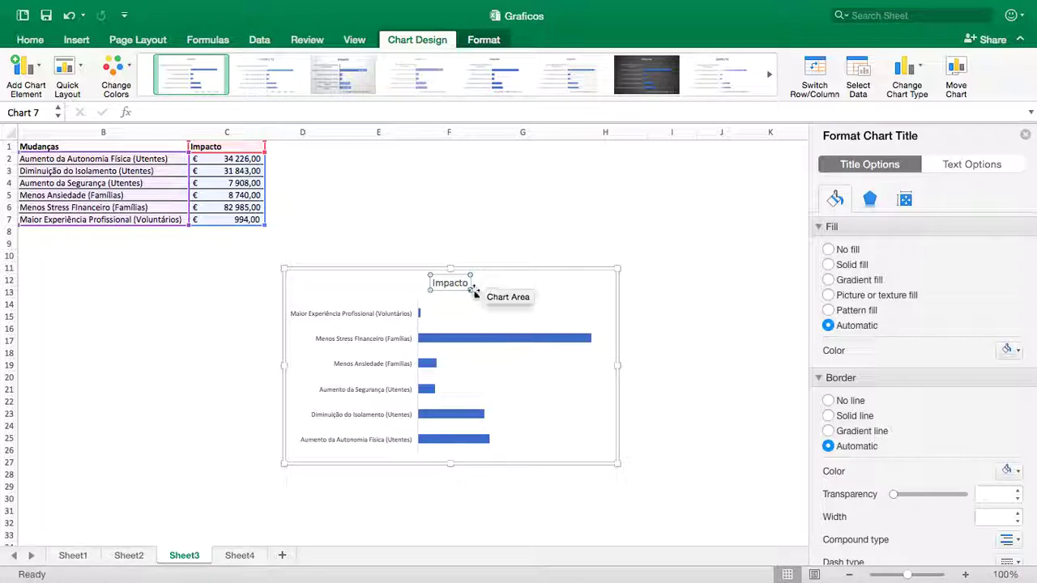
key("Delete")
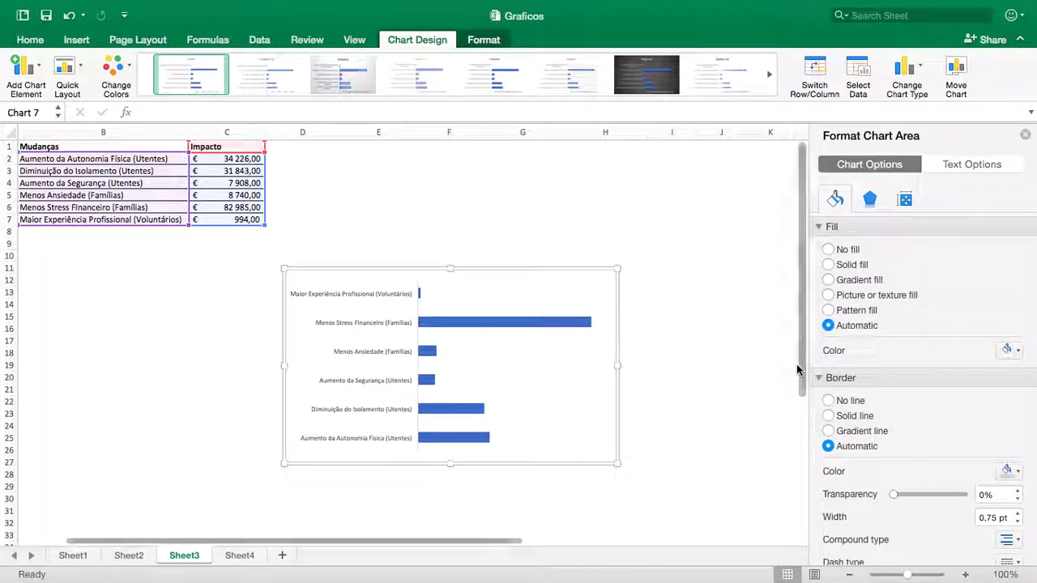
left_click(685, 354)
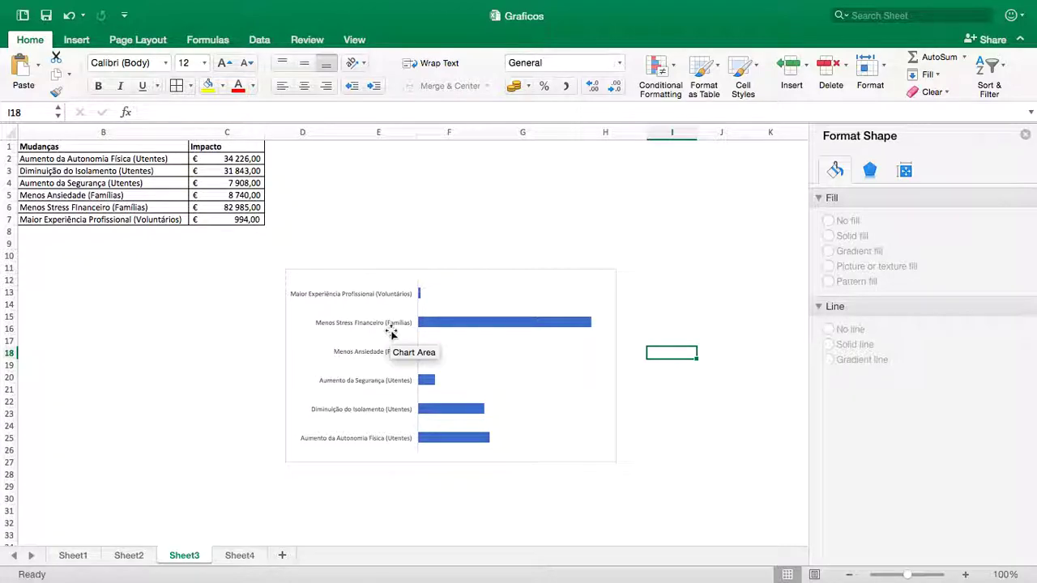
left_click(553, 231)
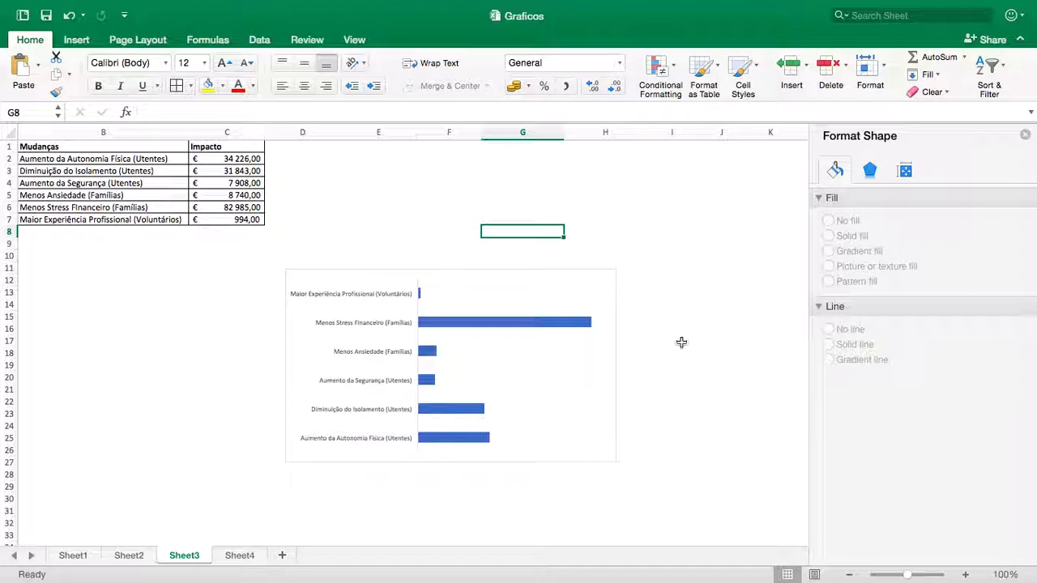
Open Sheet4 and examine the table of impacts by autonomy level, checking its column headings, change names and amounts
left_click(240, 556)
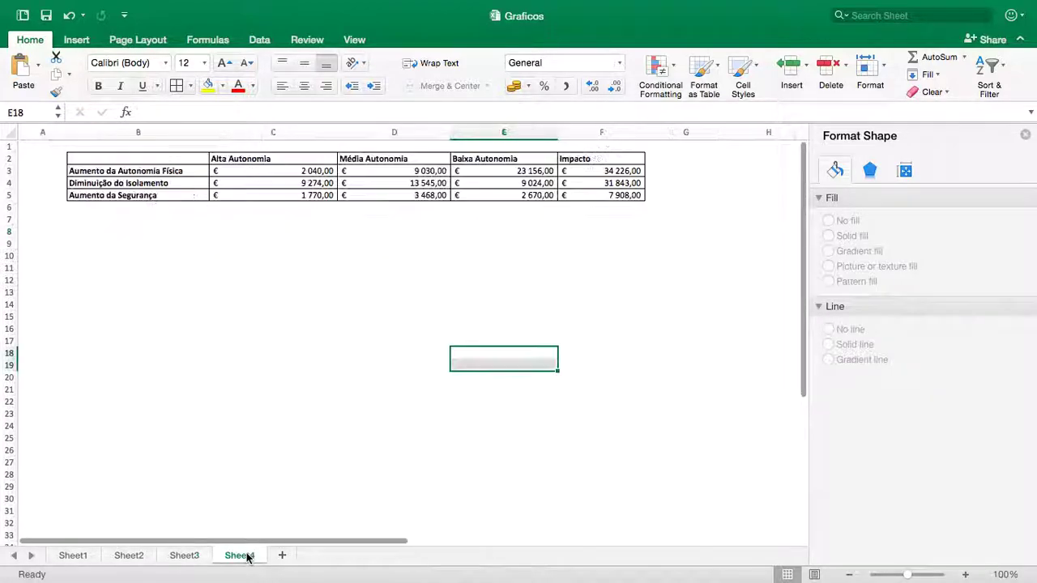
left_click(490, 268)
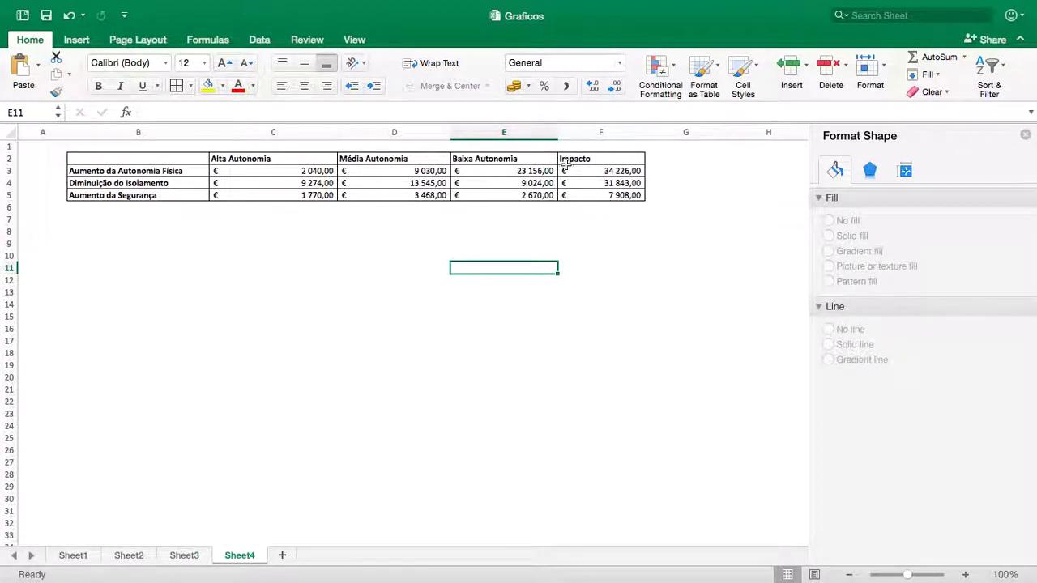
left_click(502, 183)
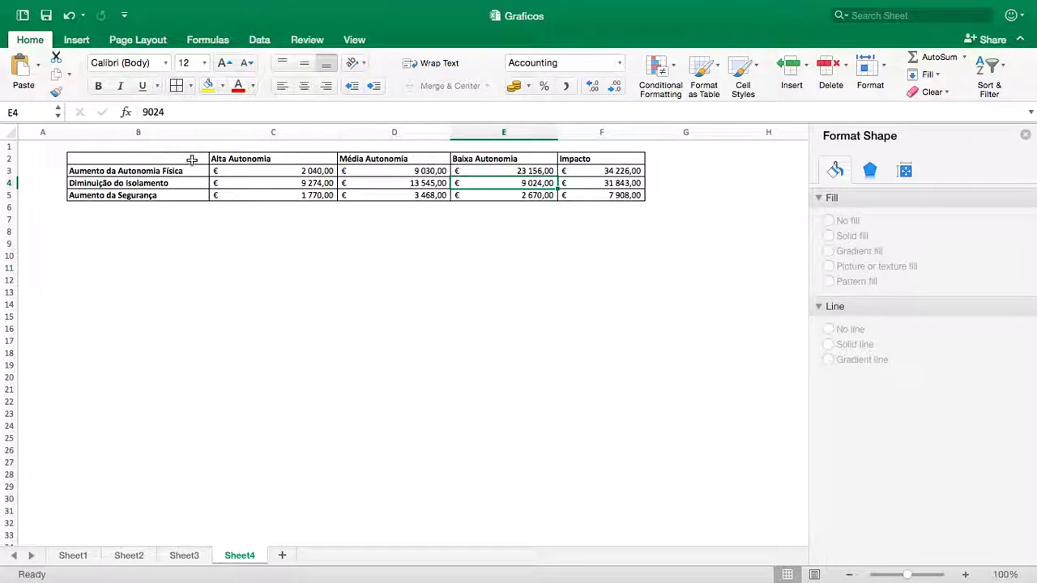
left_click(256, 159)
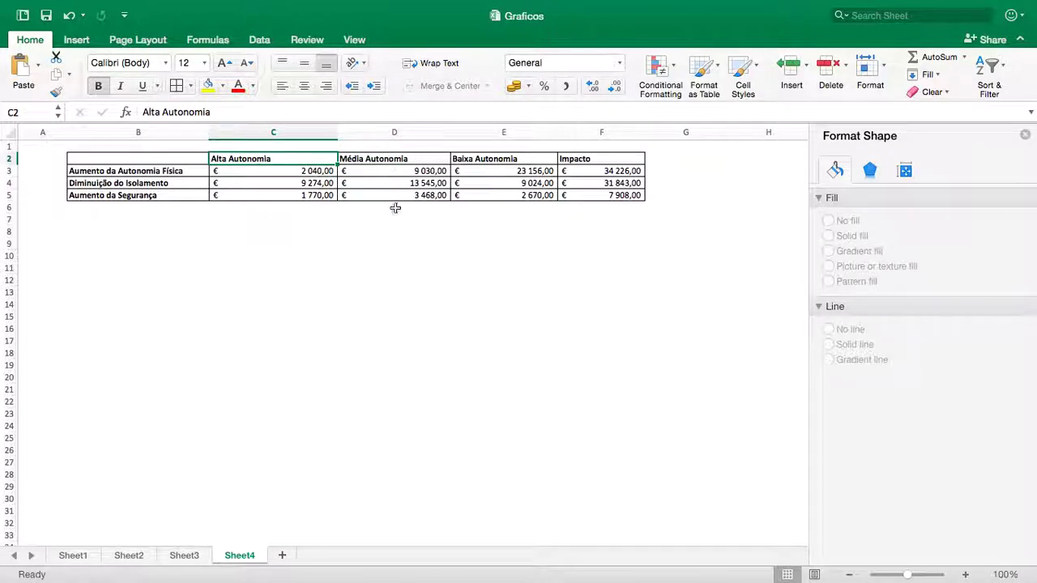
left_click(131, 159)
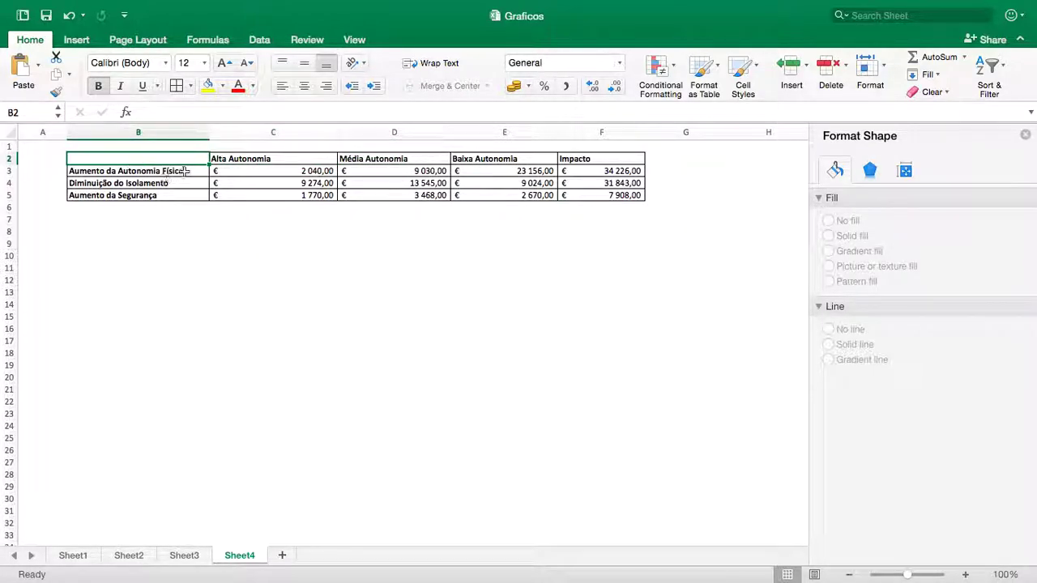
left_click(164, 171)
left_click(162, 183)
left_click(167, 206)
left_click(182, 171)
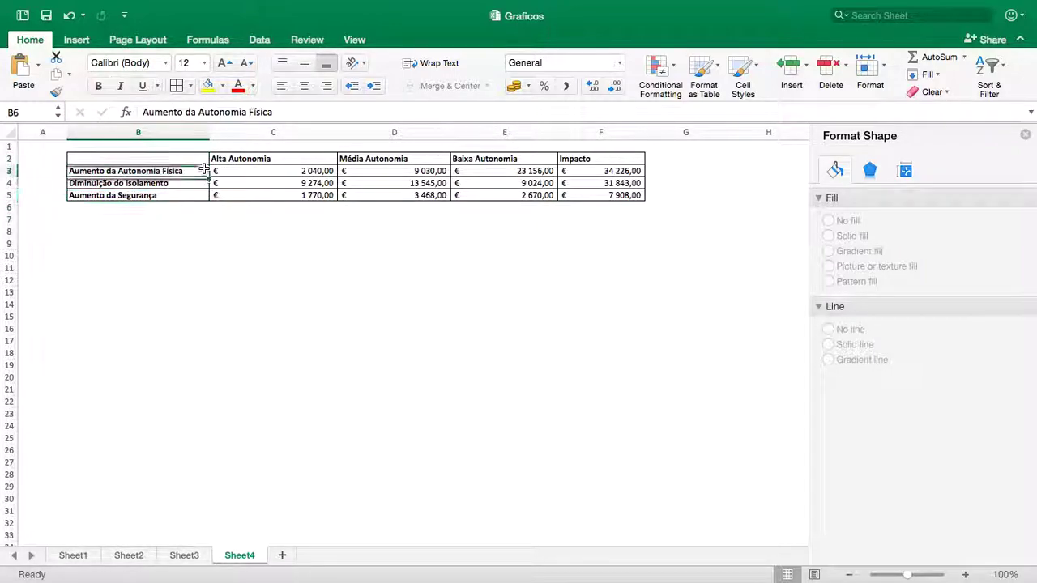
left_click(256, 170)
left_click(154, 171)
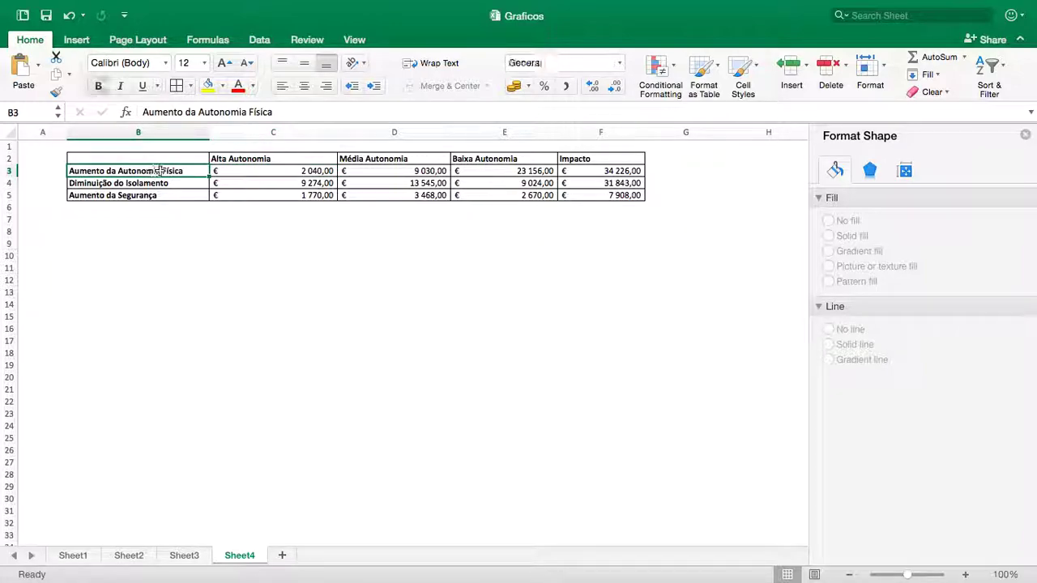
left_click(256, 176)
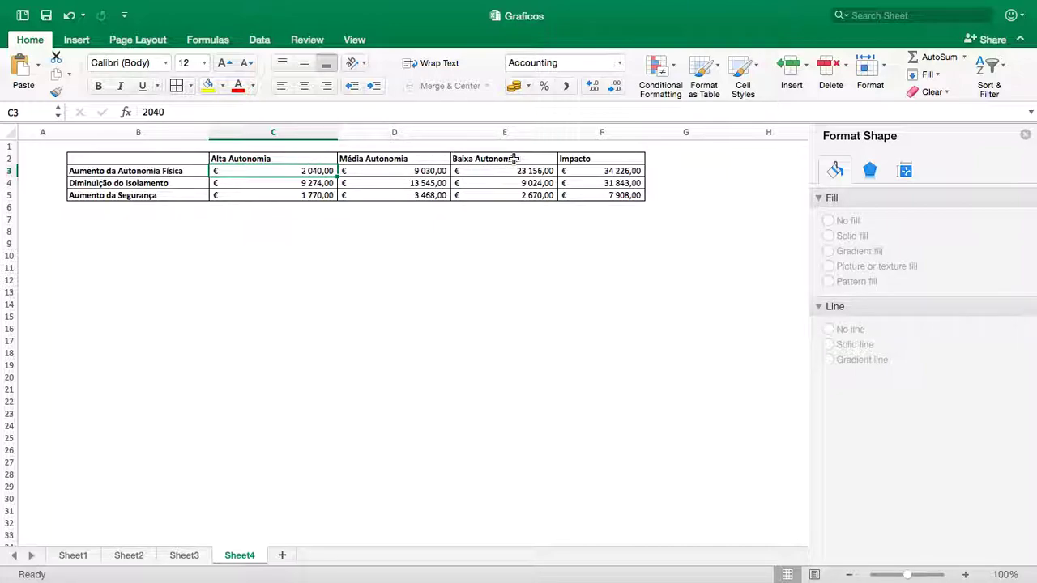
Insert a Stacked Column chart from B2:E5 on Sheet4, leaving out the Impacto column
left_click_drag(177, 154, 479, 194)
mouse_move(211, 37)
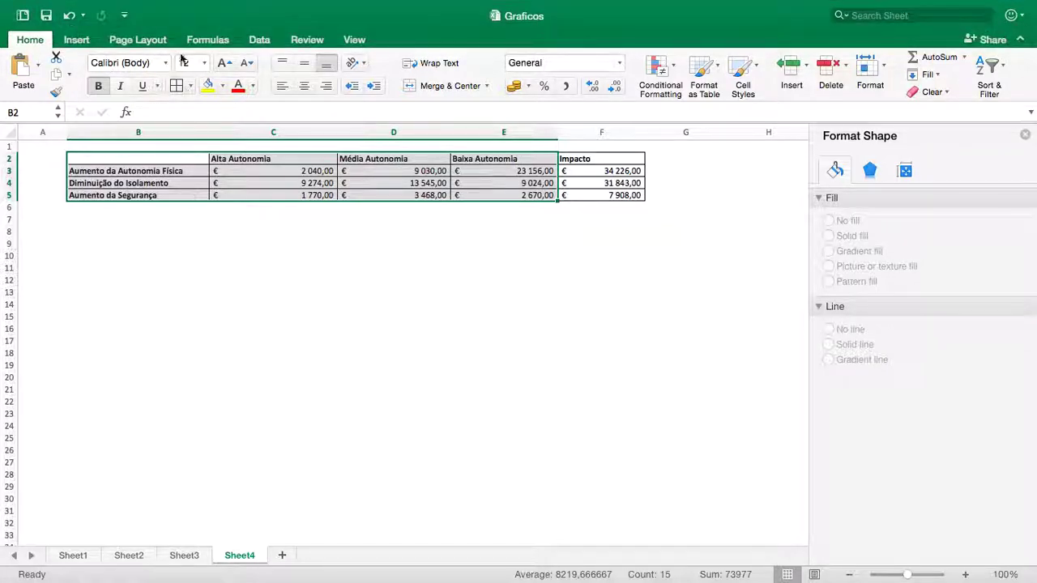
left_click(75, 37)
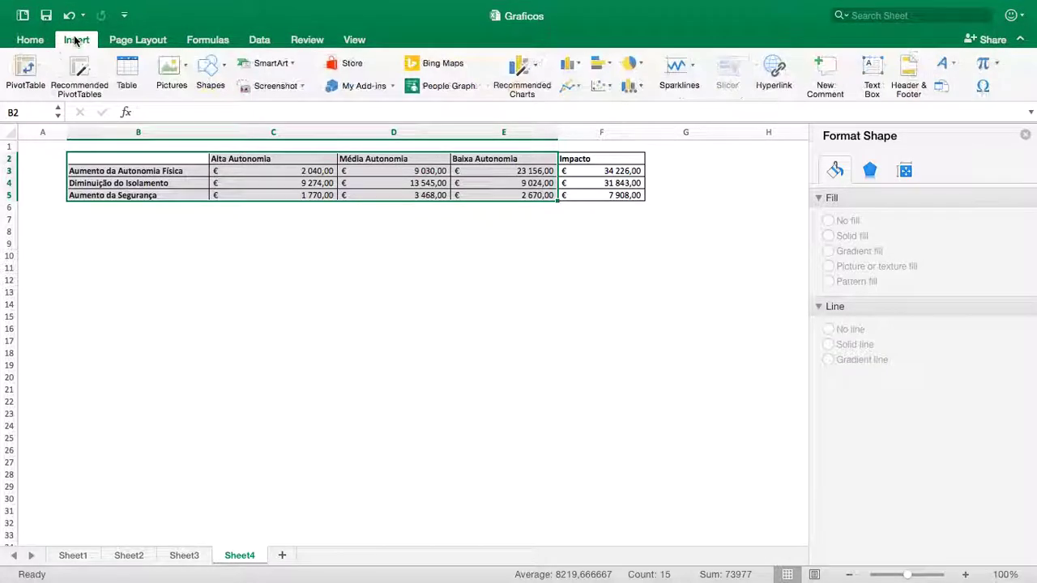
left_click(577, 64)
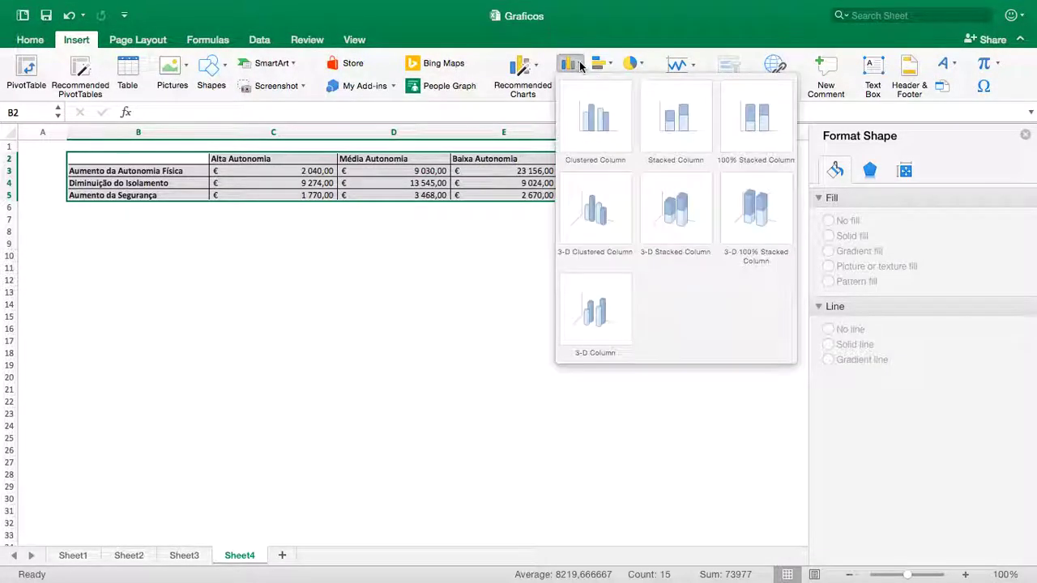
left_click(662, 141)
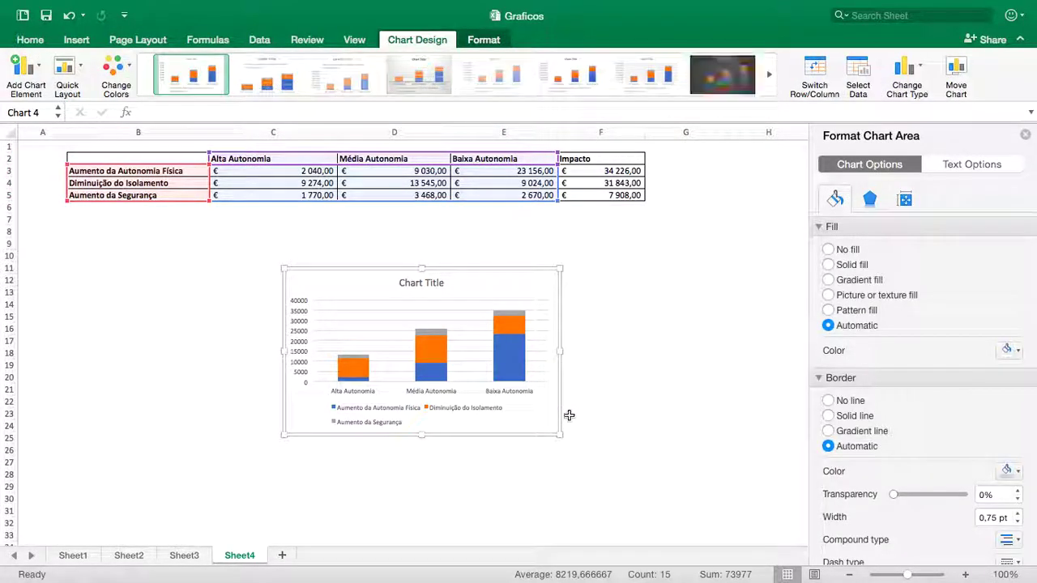
Enlarge the stacked column chart to about 10,4 cm high and 16,6 cm wide
left_click(562, 441)
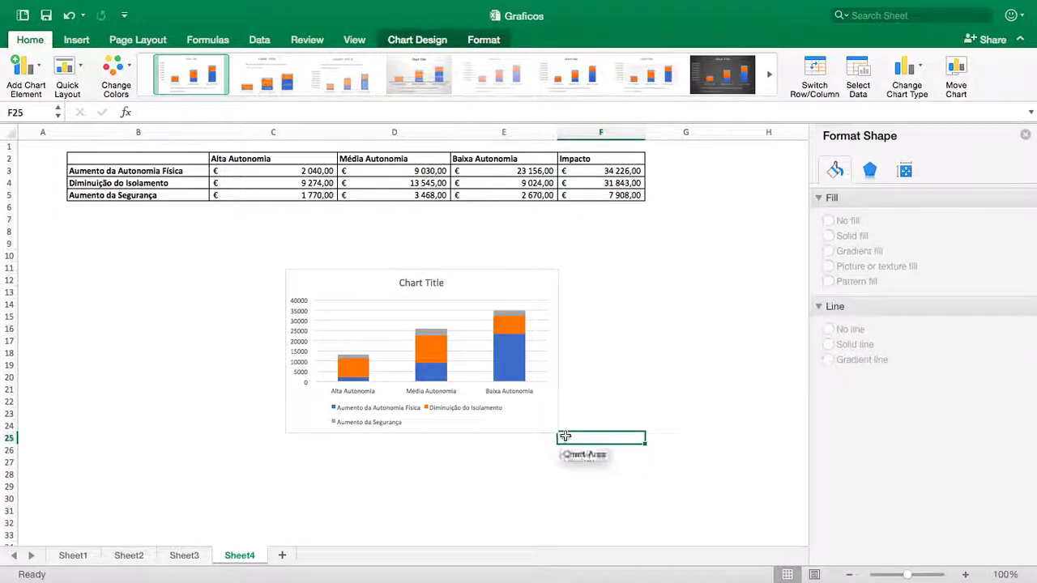
left_click(559, 433)
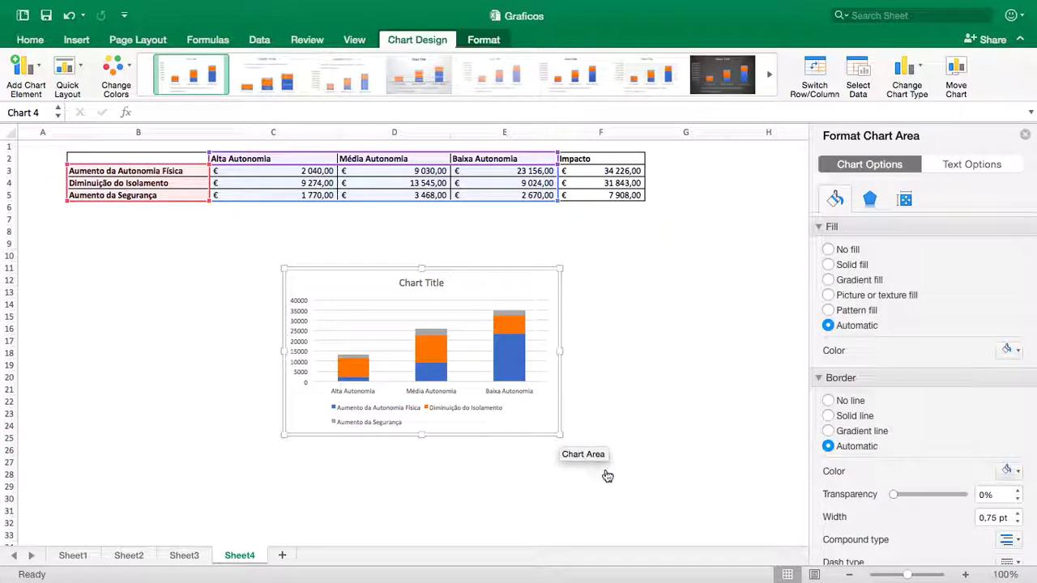
left_click_drag(560, 434, 652, 508)
left_click(695, 450)
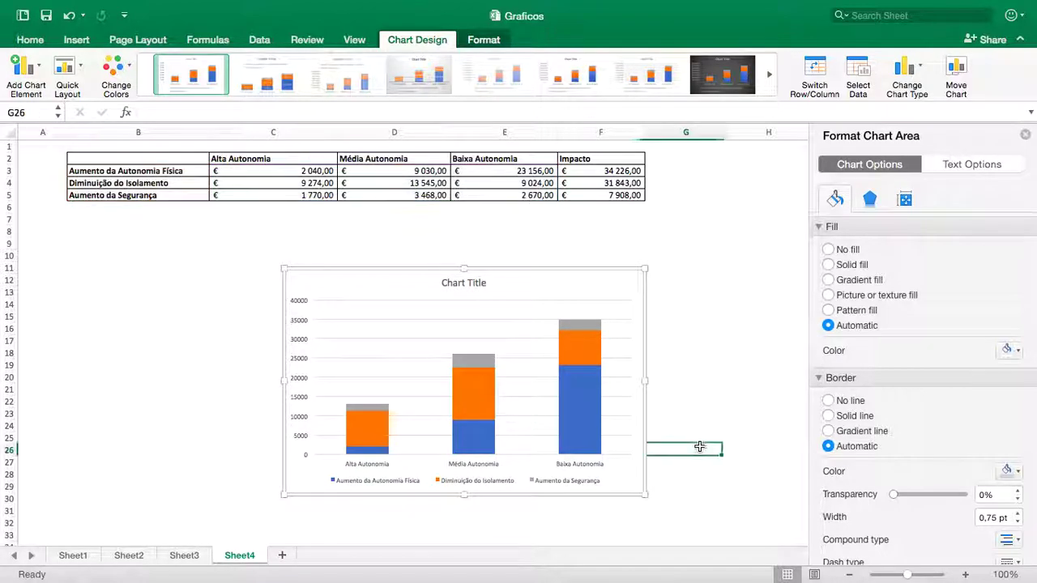
Increase the font size of all text in the stacked column chart by two steps
left_click(491, 444)
scroll(491, 444, "down", 3)
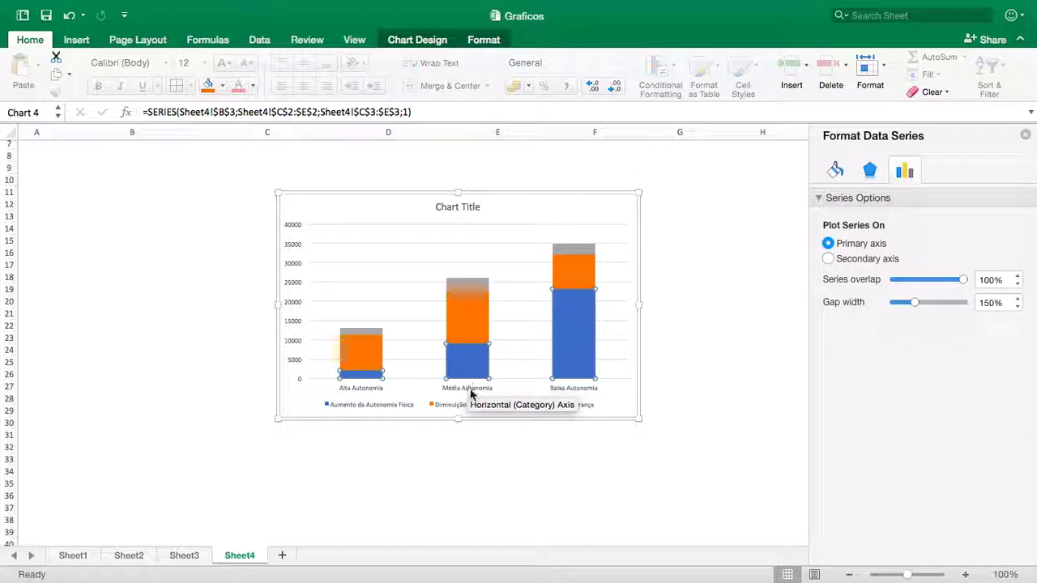
left_click(394, 201)
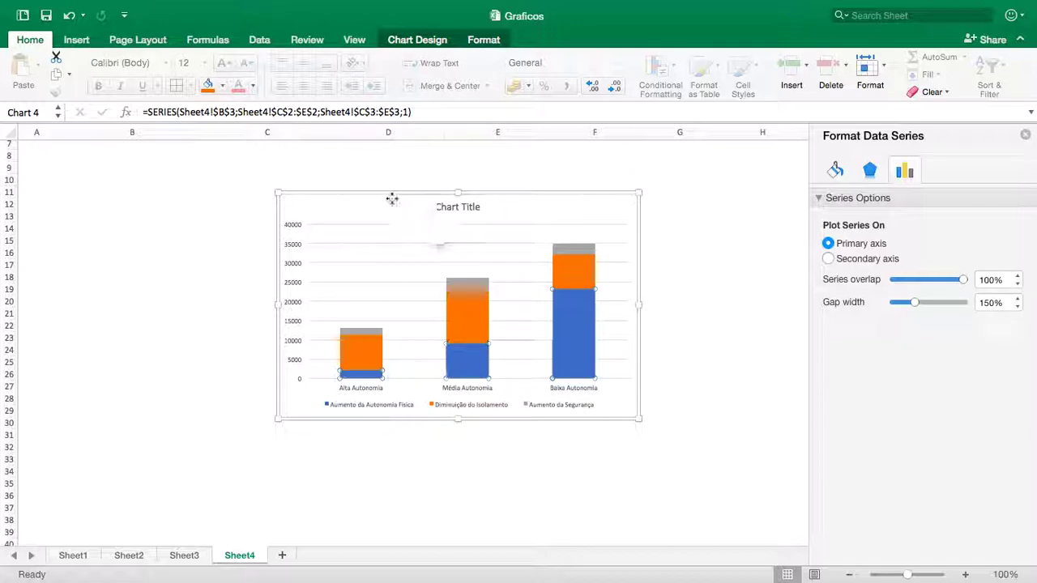
left_click(77, 40)
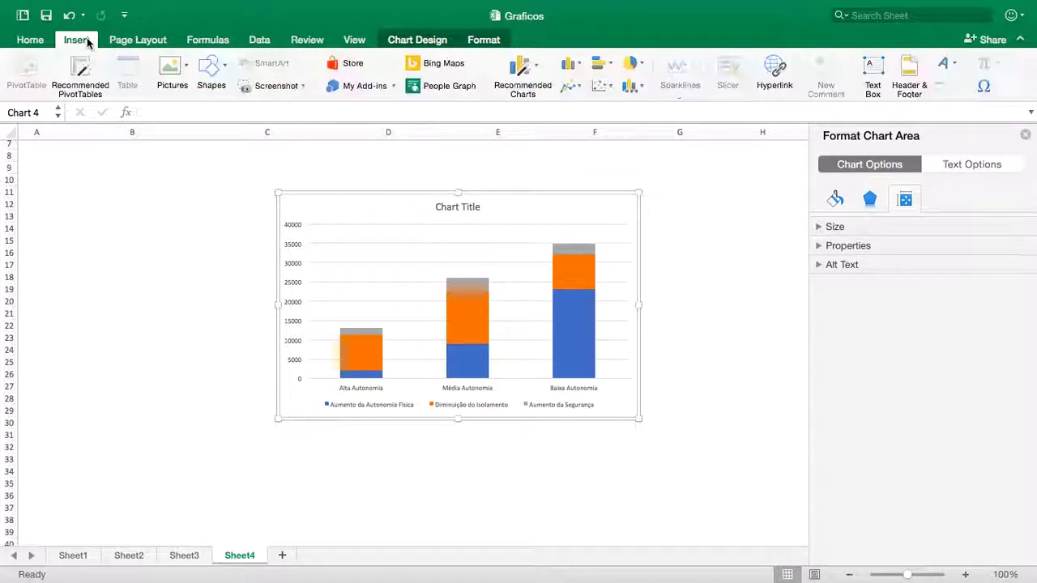
left_click(42, 41)
left_click(221, 65)
left_click(221, 65)
left_click(684, 311)
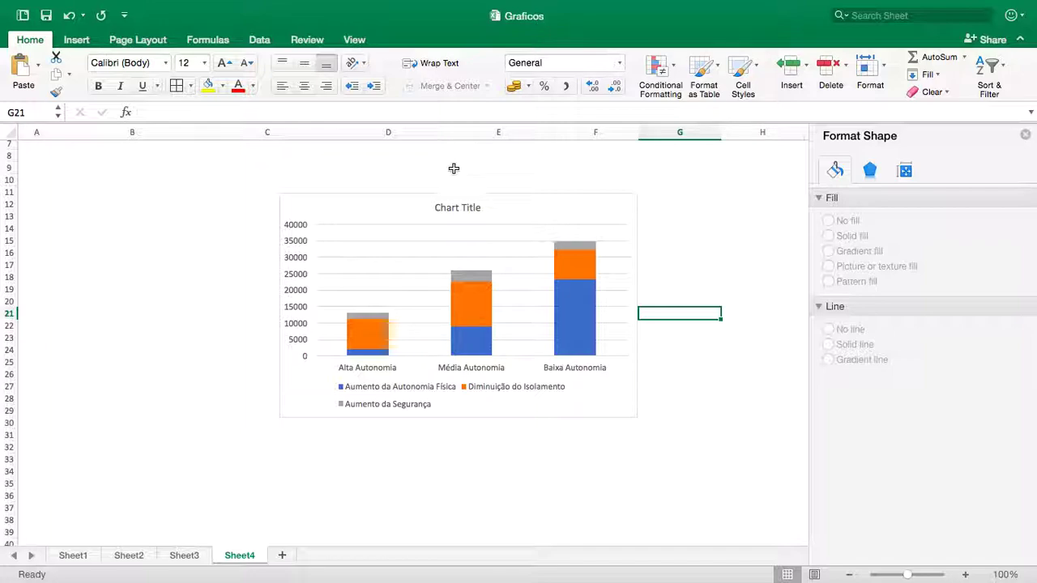
Apply the second preset chart style, with data labels inside the columns and the legend above them, to the stacked column chart
left_click(382, 214)
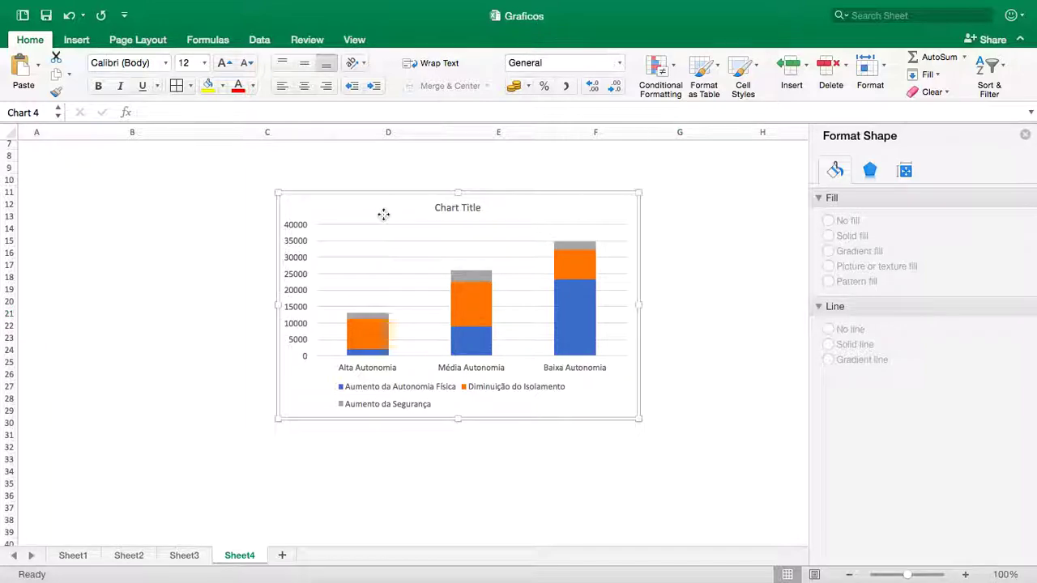
left_click(78, 39)
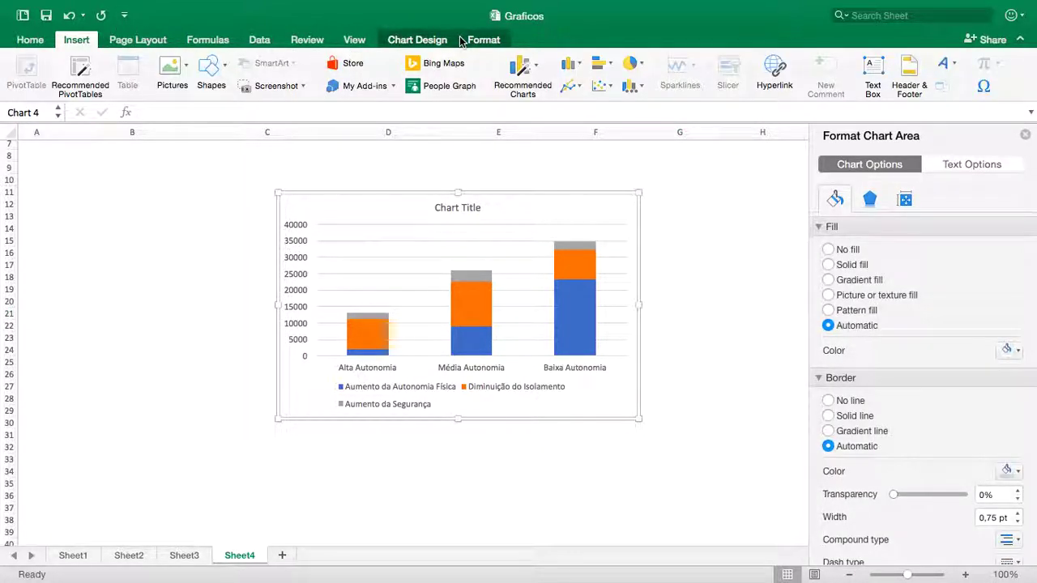
left_click(490, 43)
left_click(437, 39)
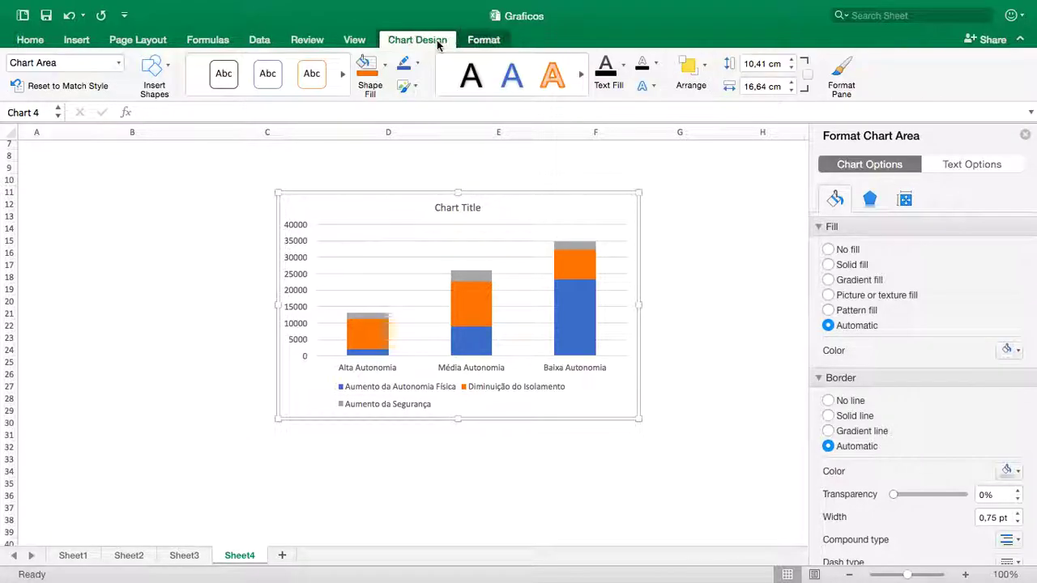
left_click(247, 86)
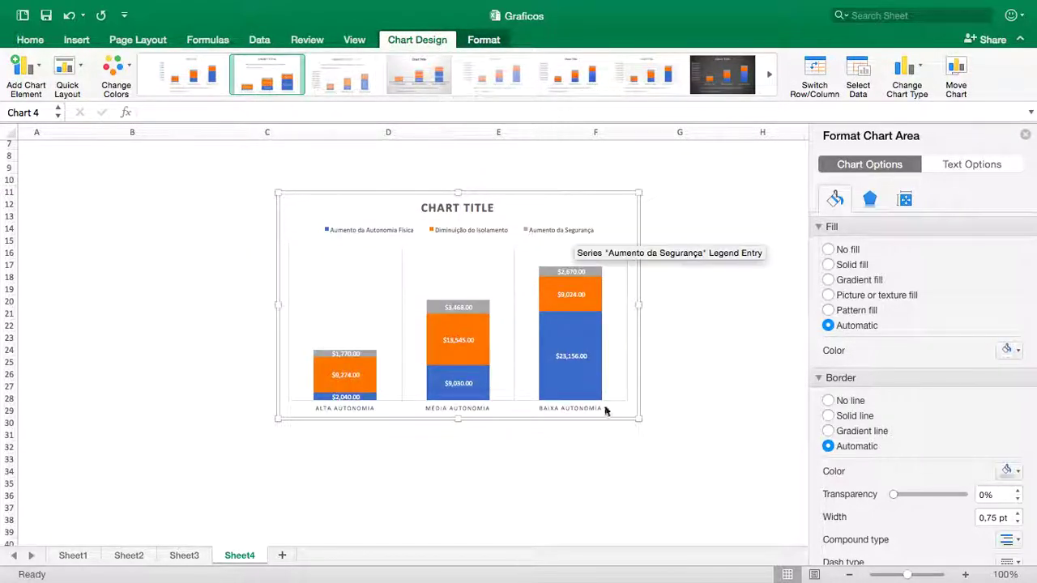
left_click(696, 386)
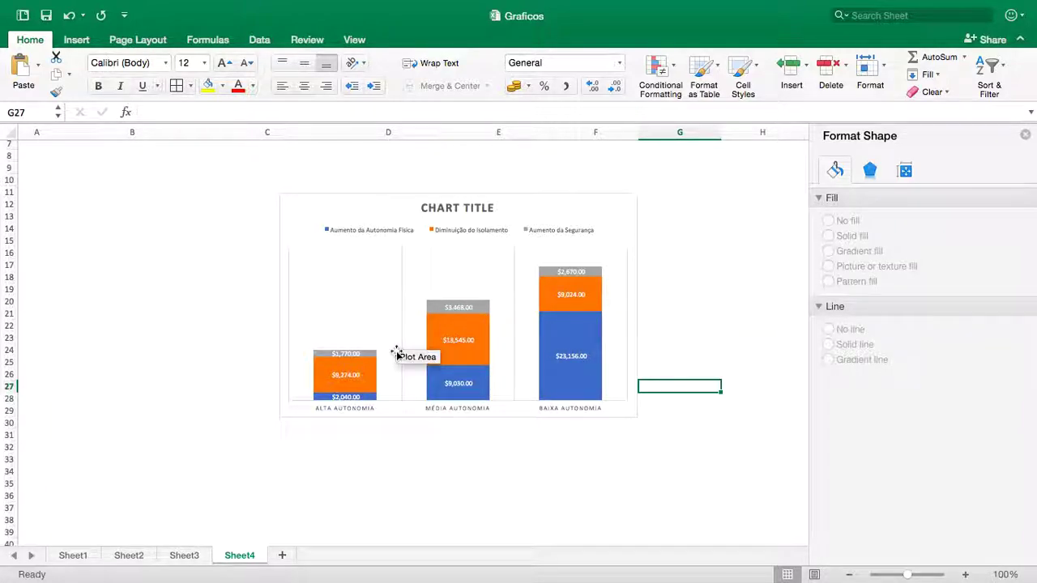
Delete the data labels of the Diminuição do Isolamento and Aumento da Segurança series
left_click(345, 378)
key("Delete")
left_click(354, 355)
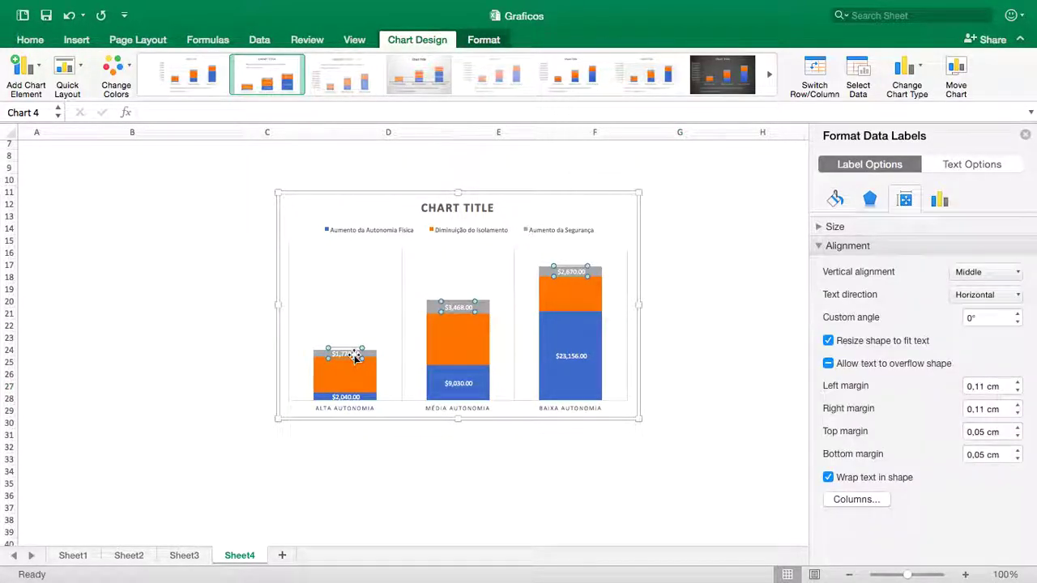
key("Delete")
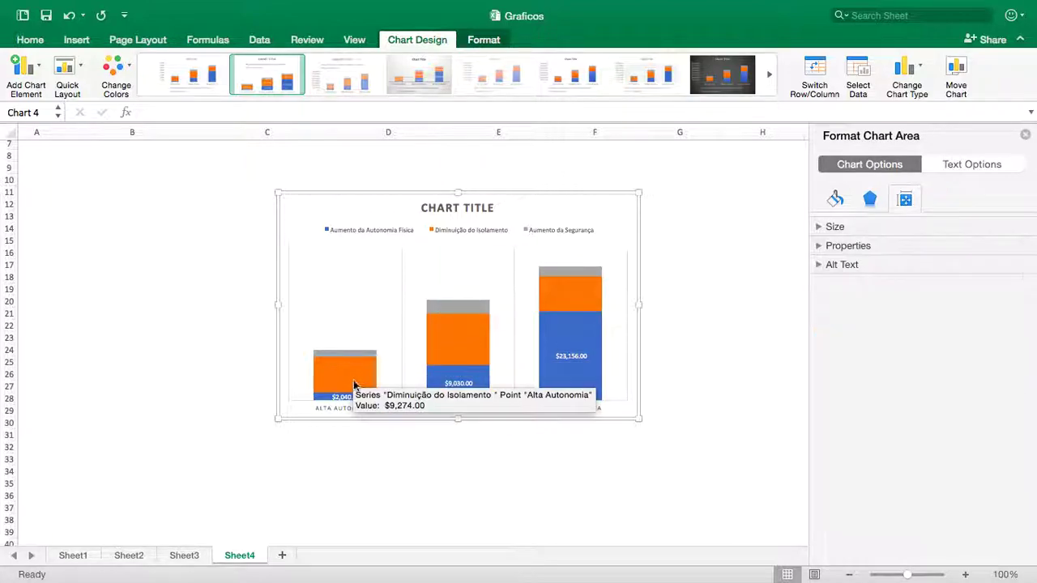
Delete the data labels of the Aumento da Autonomia Física series and remove the whole stacked column chart from Sheet4
left_click(340, 397)
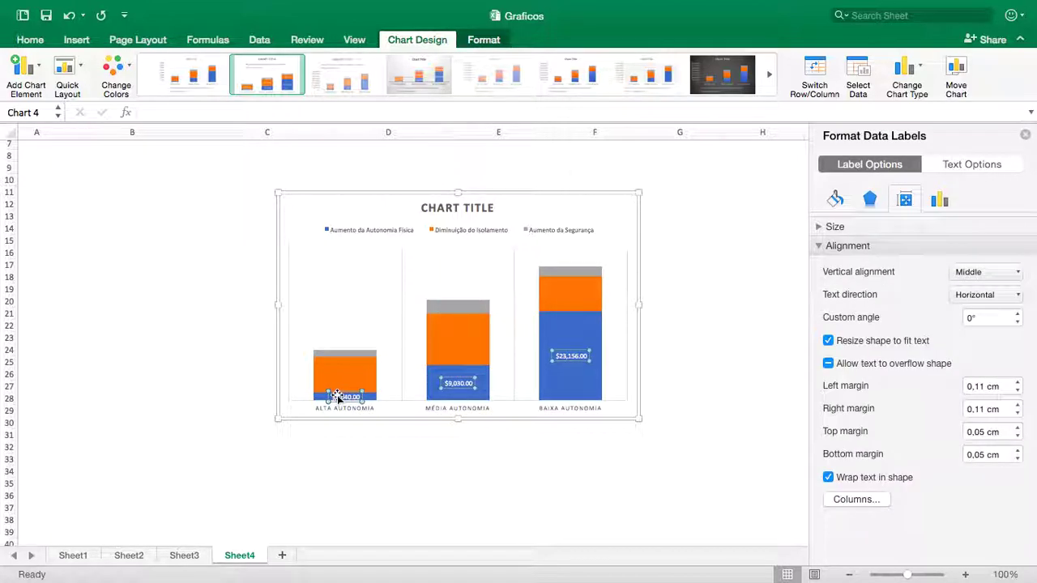
key("Delete")
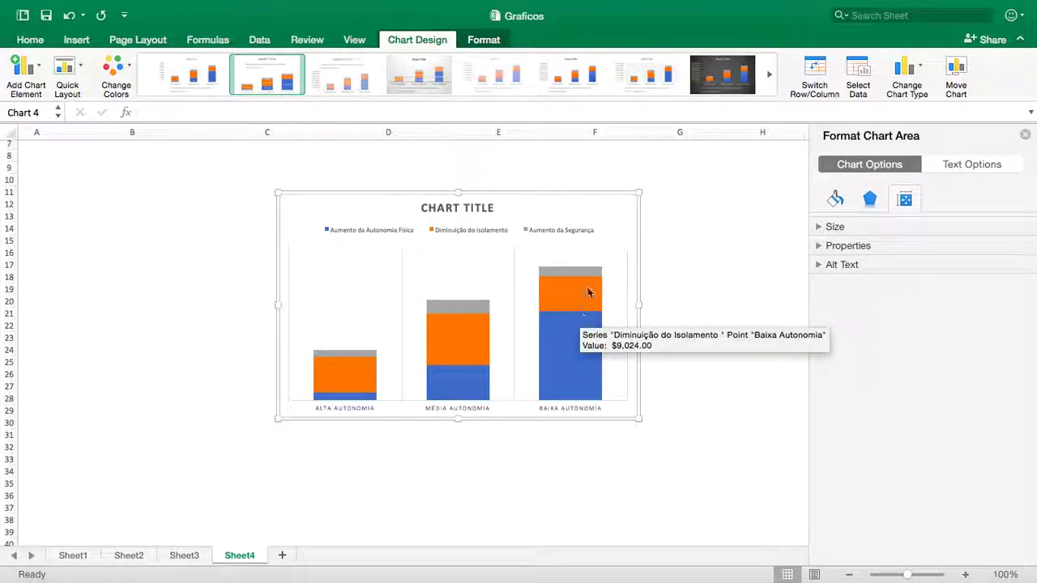
scroll(621, 236, "up", 3)
scroll(622, 241, "right", 1)
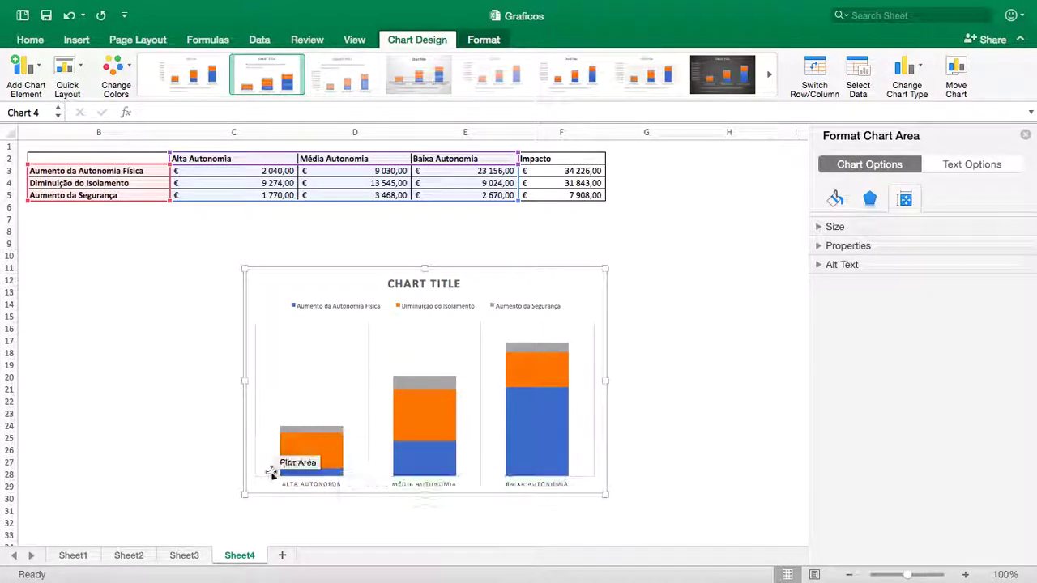
left_click(417, 271)
key("Delete")
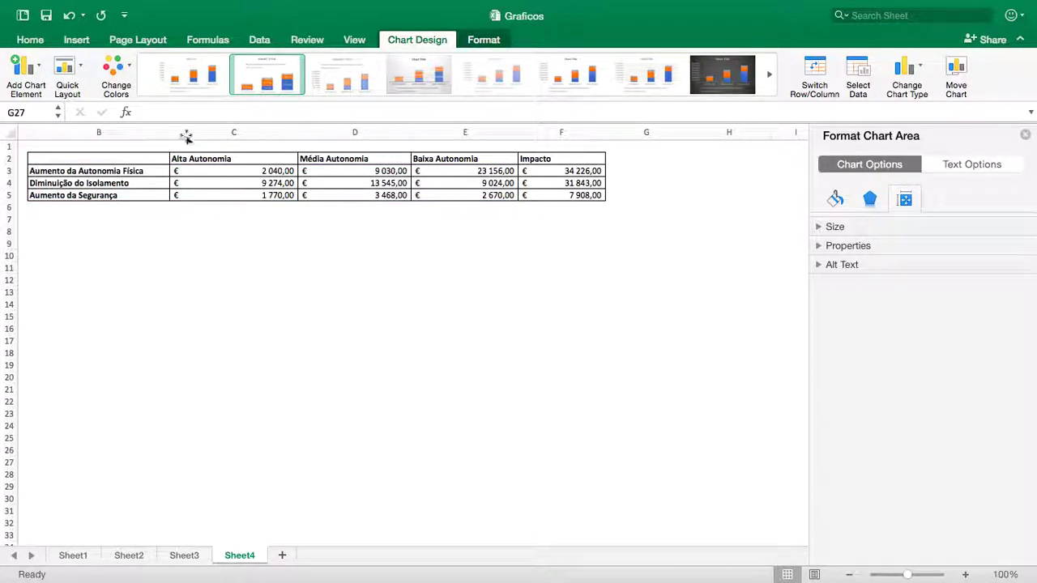
Copy the table range B2:E5, without the Impacto column, and paste it transposed starting at cell B8
left_click(123, 161)
left_click_drag(123, 160, 429, 200)
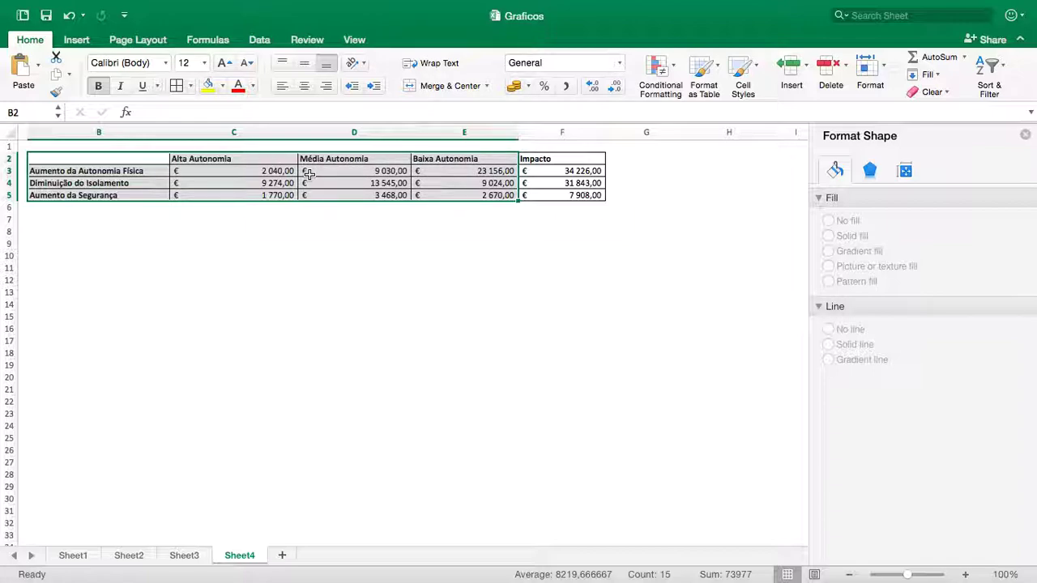
key("super+c")
left_click(78, 234)
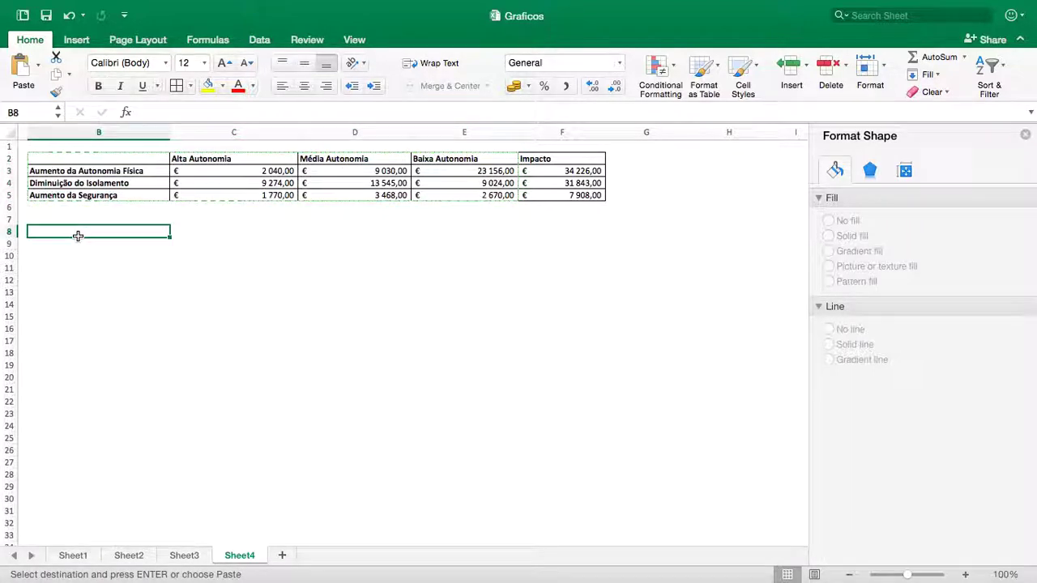
left_click(37, 66)
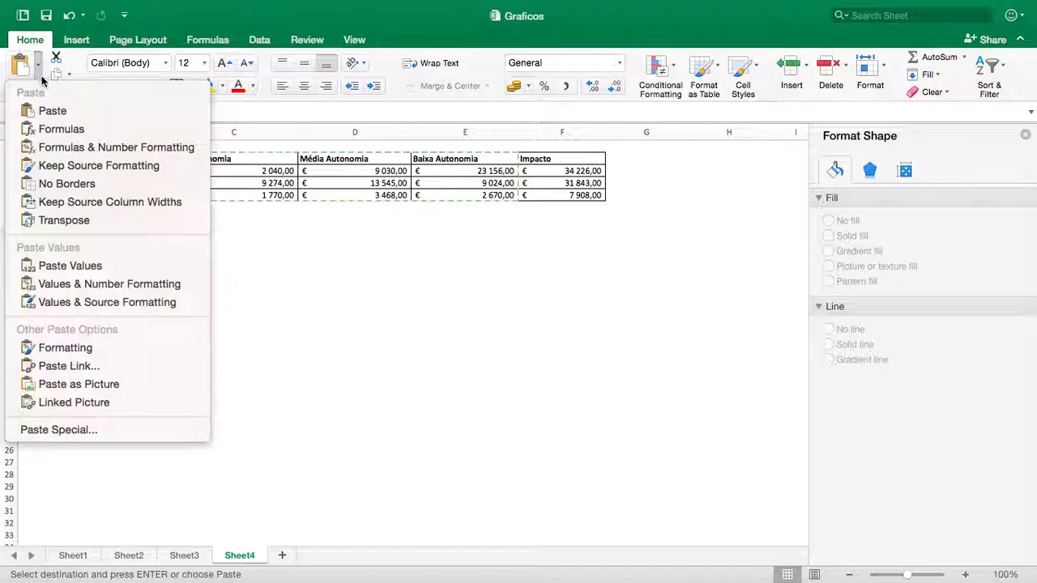
left_click(71, 221)
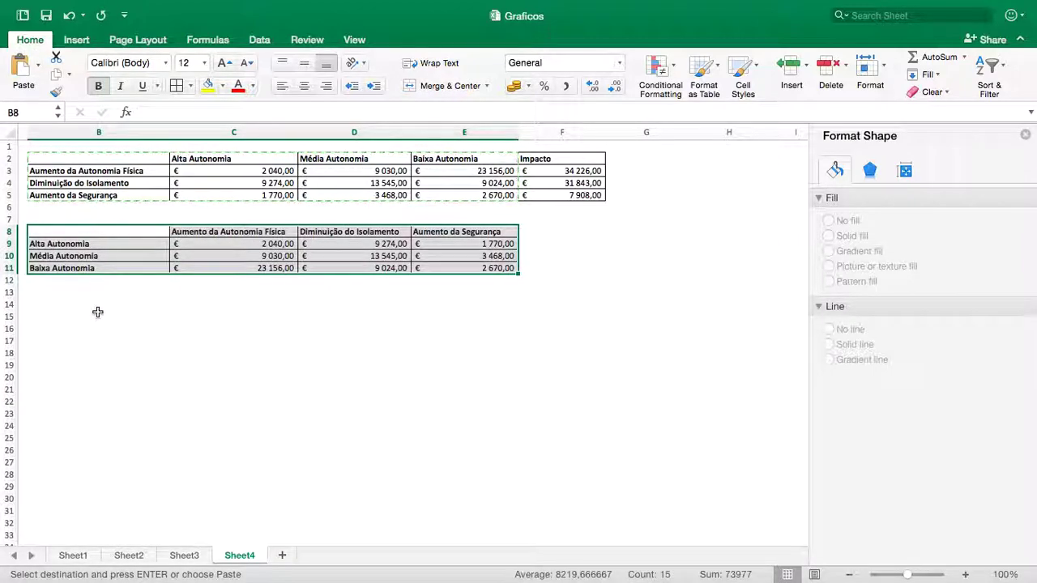
left_click(130, 340)
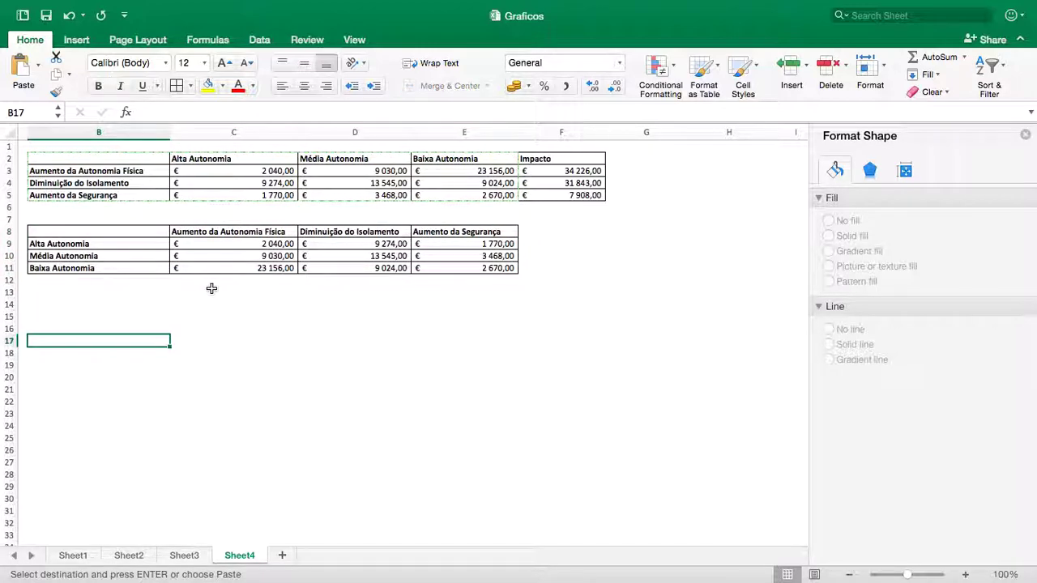
Insert a 2-D stacked column chart from the transposed table B8:E11 and enlarge it to span roughly columns B to E down to row 32
left_click_drag(139, 237, 475, 268)
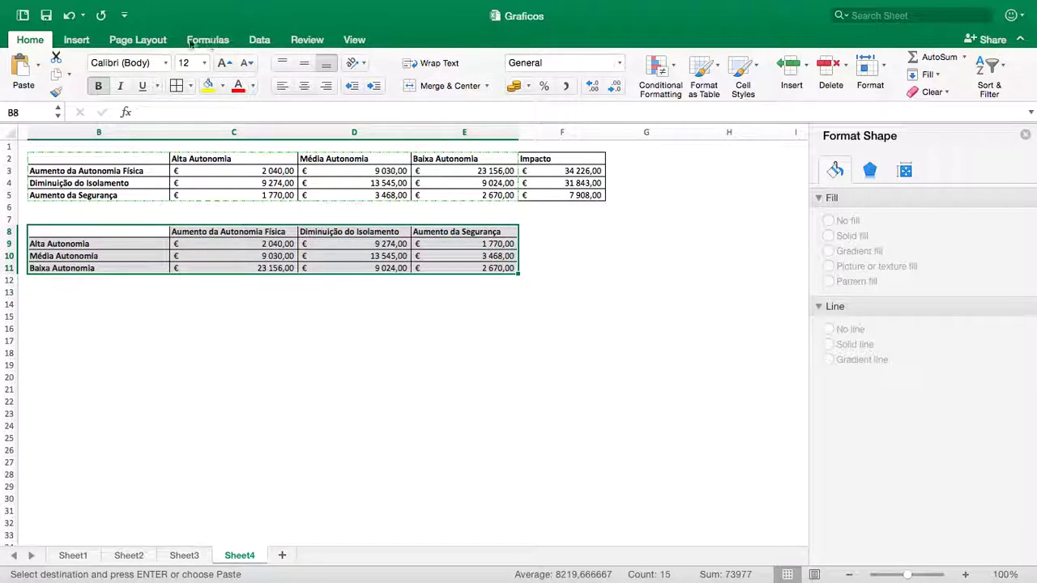
left_click(75, 38)
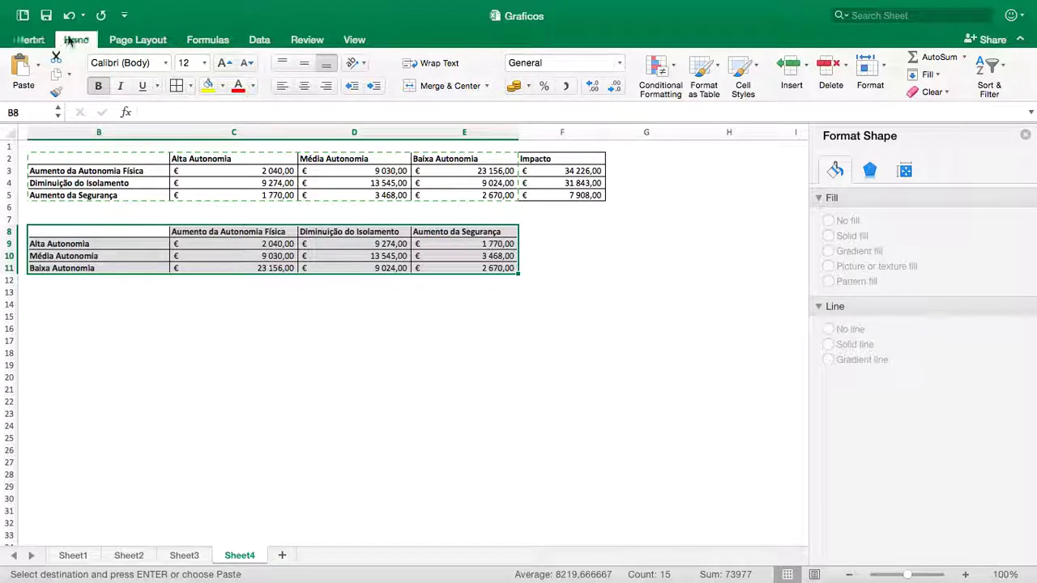
left_click(570, 63)
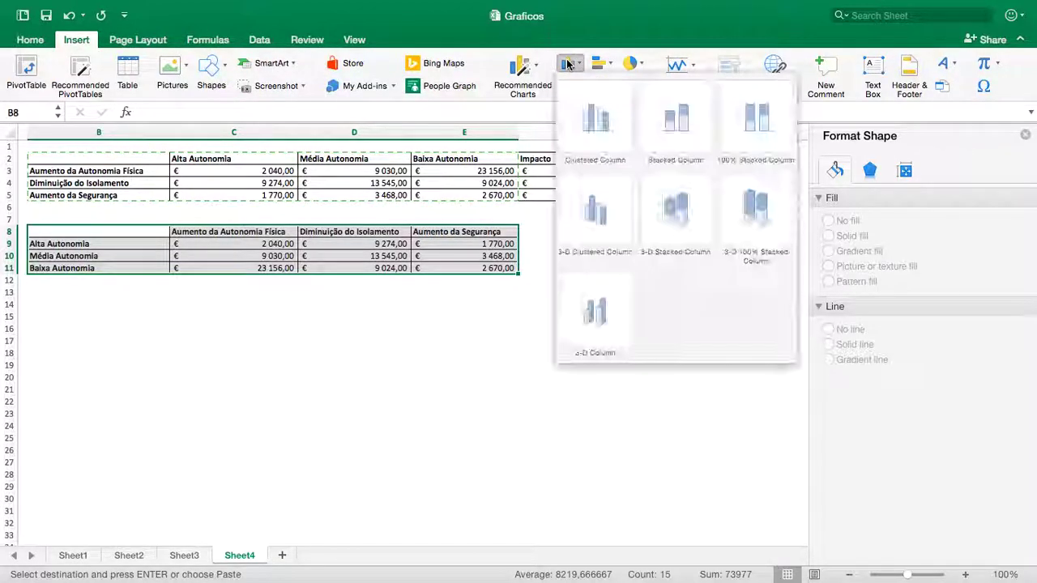
left_click(686, 147)
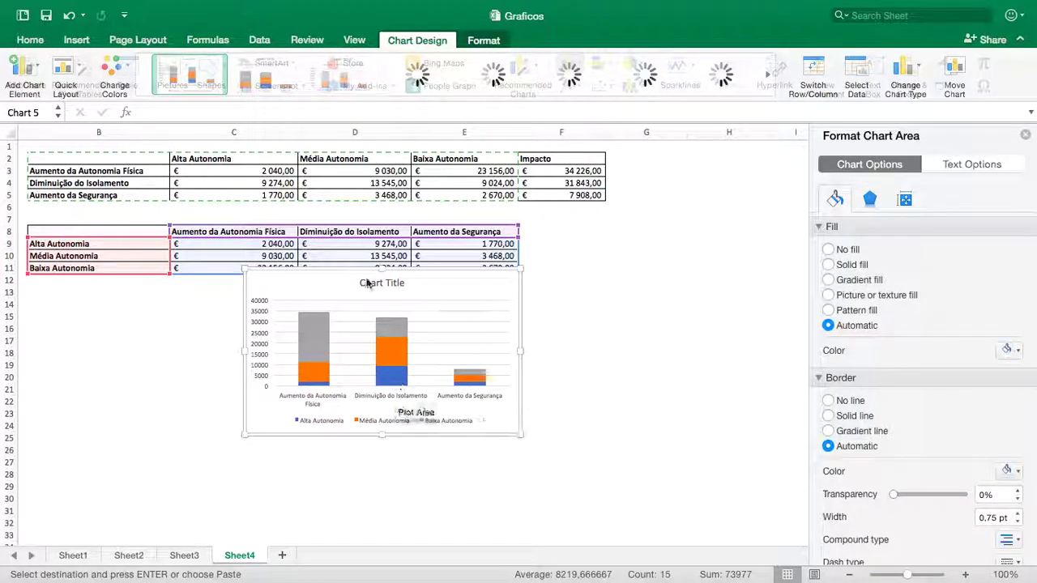
left_click_drag(246, 432, 64, 523)
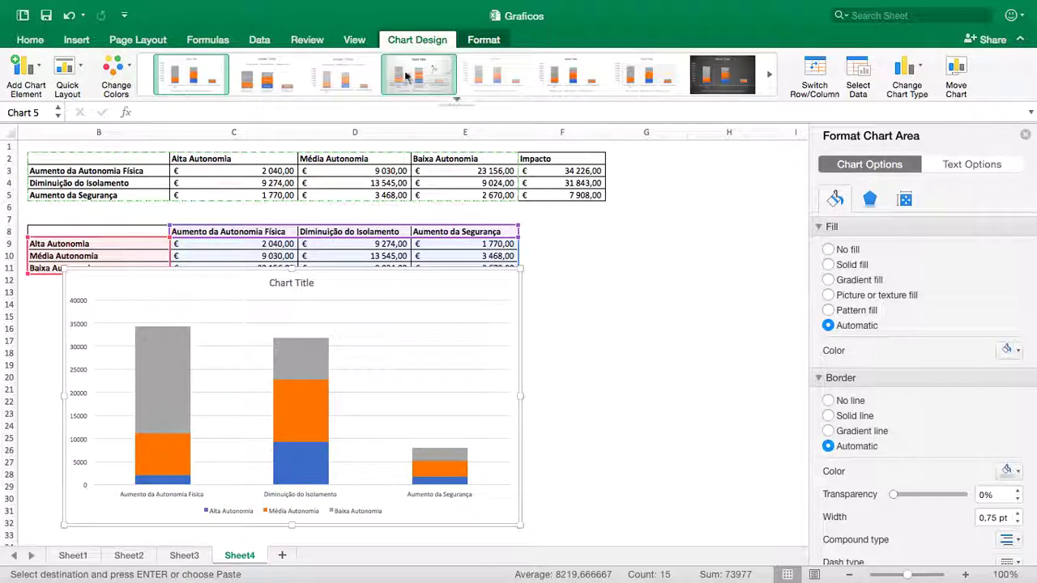
Apply the second preset chart style to the new stacked column chart and increase its text size by three steps
left_click(268, 75)
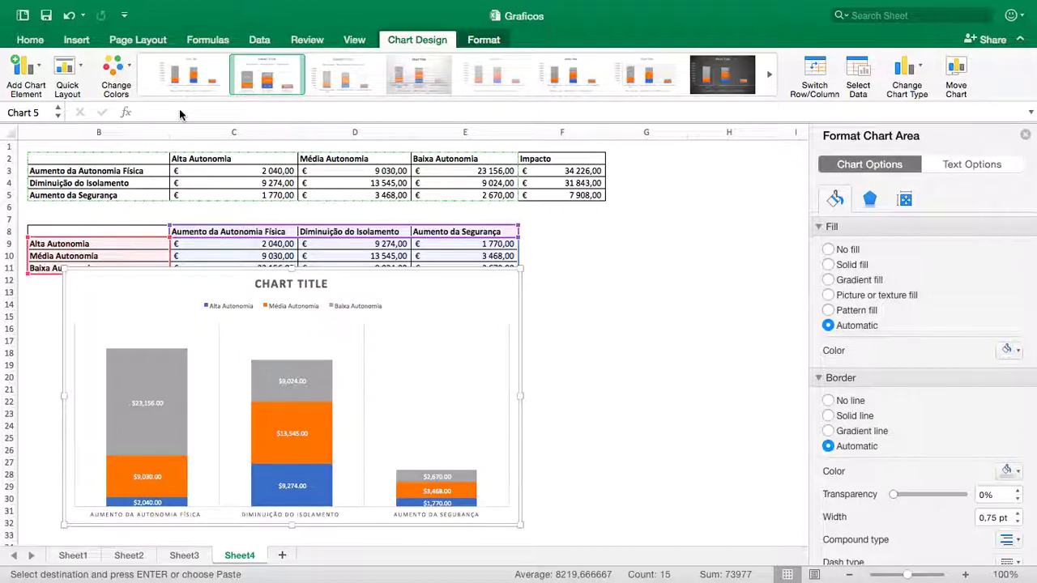
left_click(28, 40)
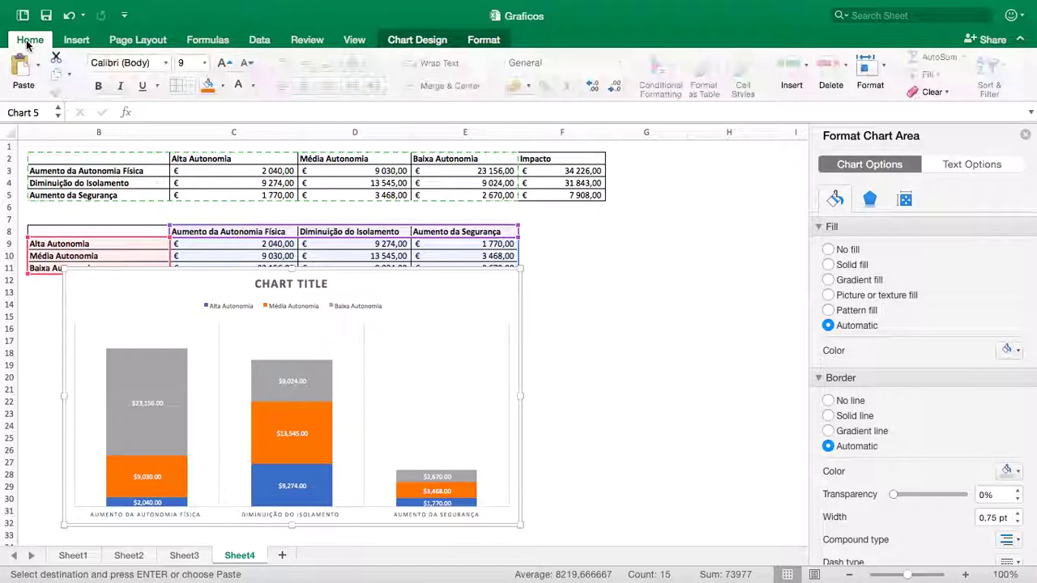
left_click(228, 64)
left_click(227, 65)
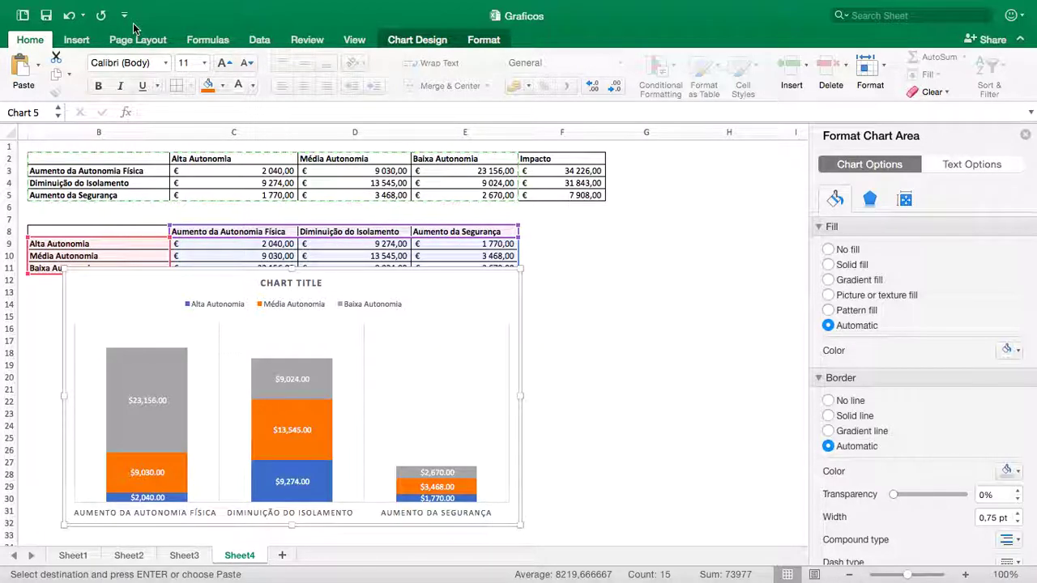
left_click(228, 65)
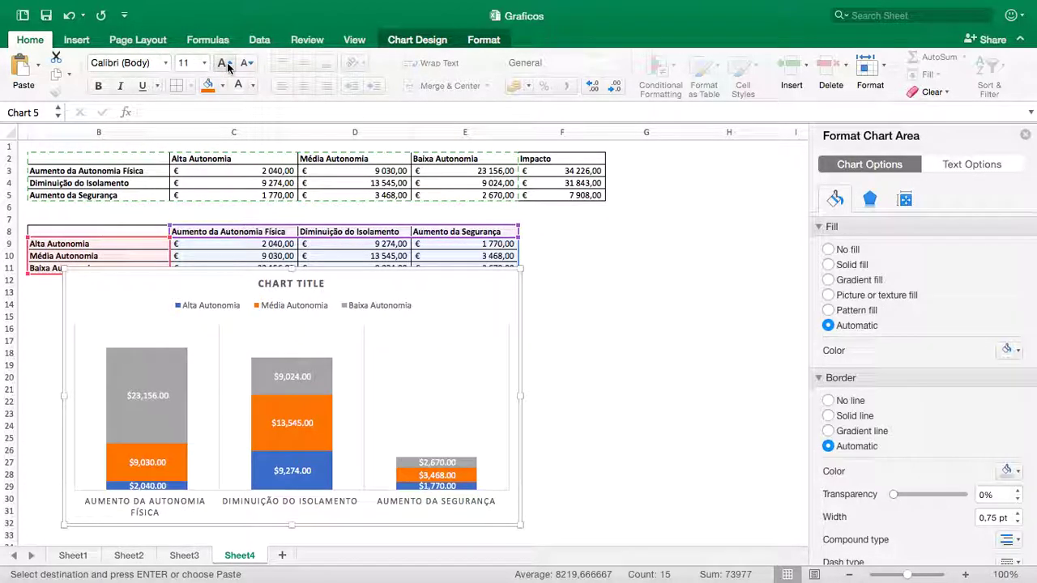
Delete the data labels of the Baixa Autonomia, Média Autonomia and Alta Autonomia series in the stacked column chart
left_click(414, 397)
left_click(136, 397)
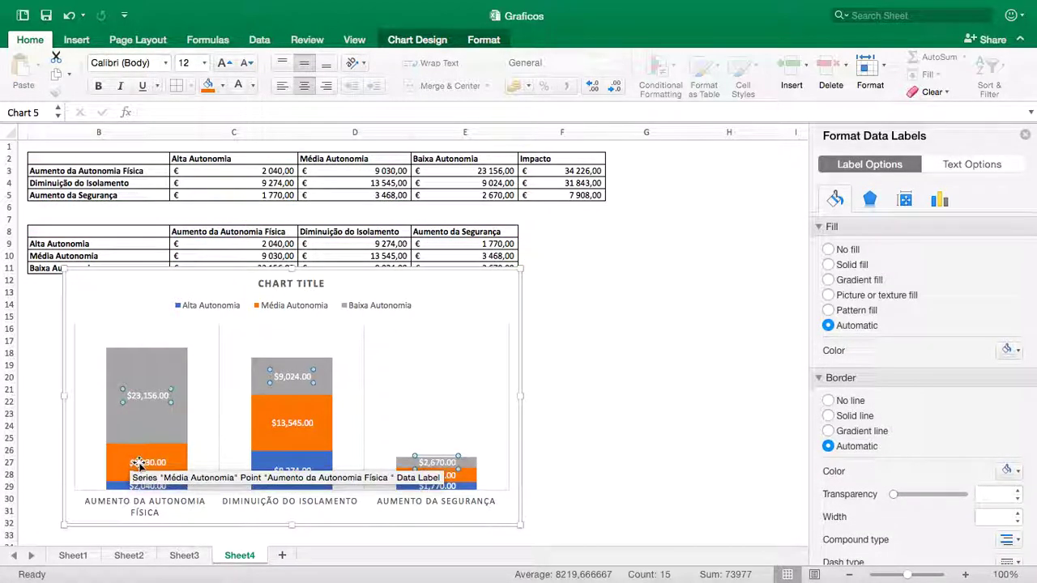
key("Delete")
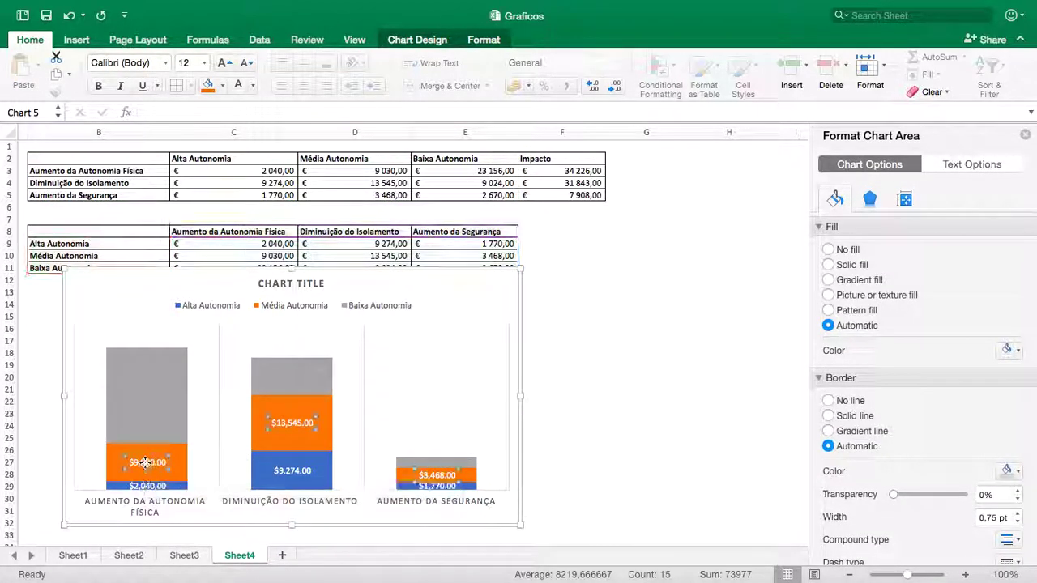
left_click(148, 463)
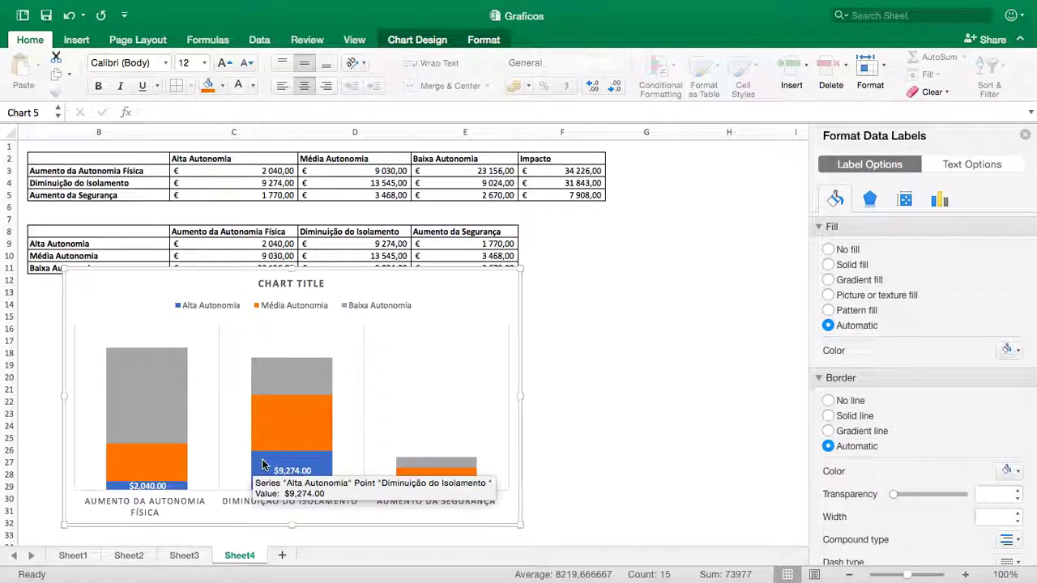
key("Delete")
left_click(300, 468)
key("Delete")
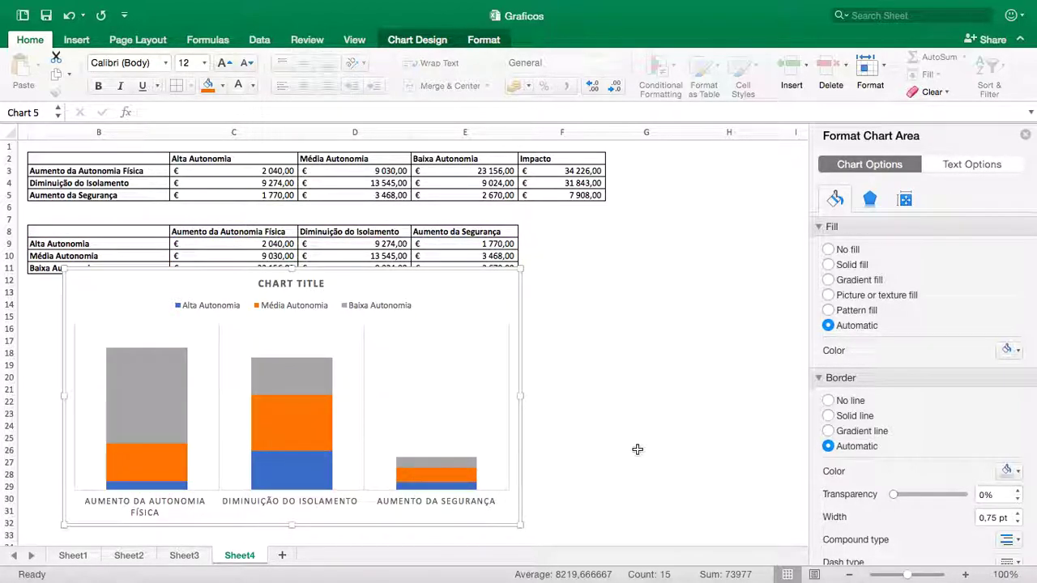
left_click(636, 449)
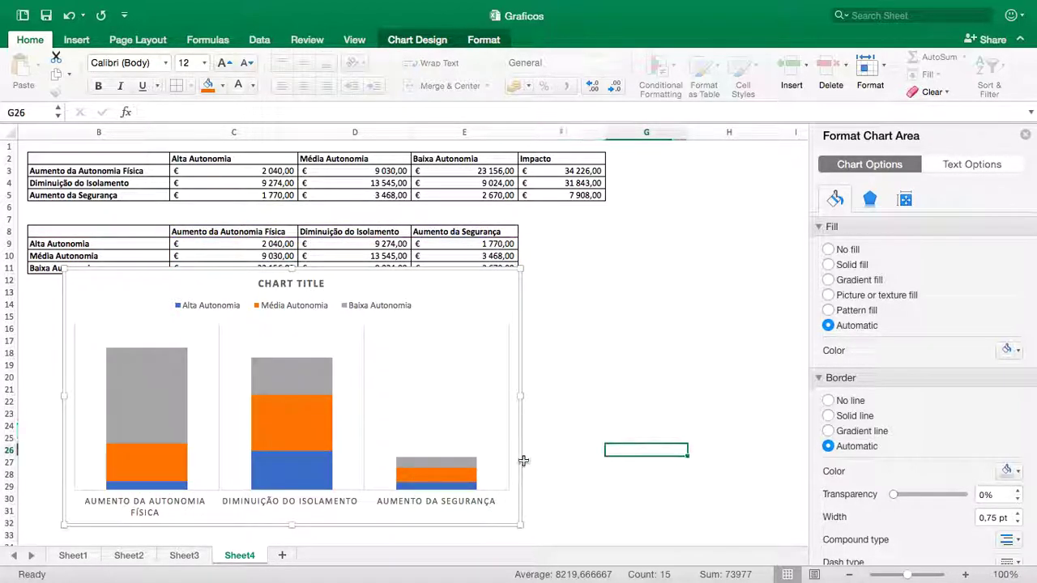
Select the horizontal category axis of the stacked column chart
left_click(109, 507)
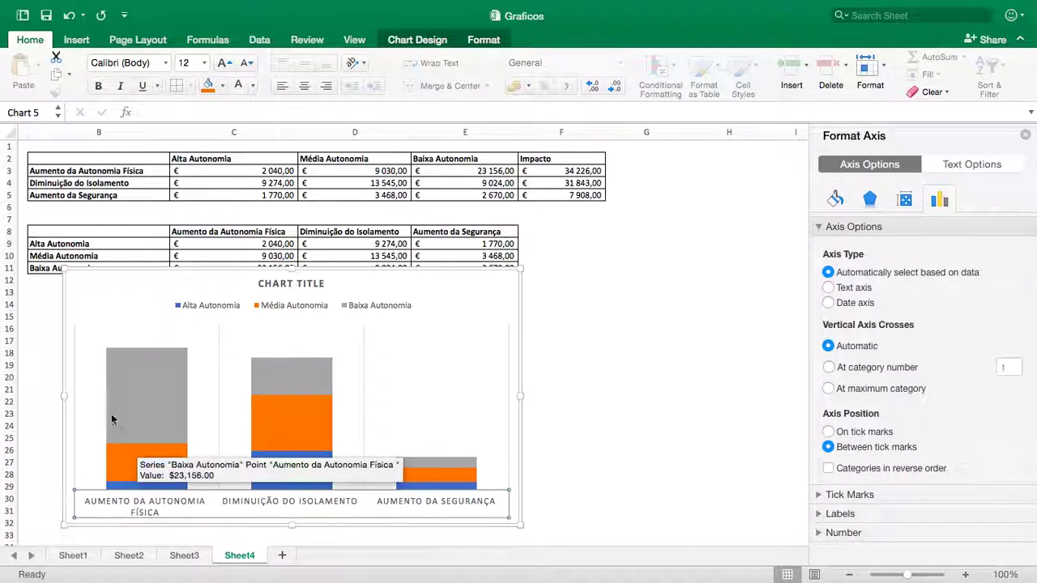